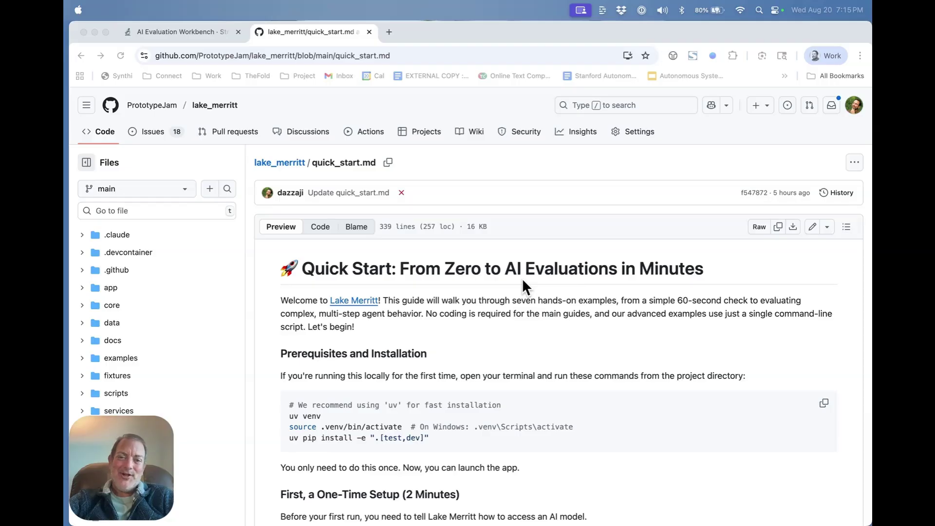
Read Guide 2 on Mode B in the quick start, down to the sample inputs of the Part B "Hold My Beer" workflow
scroll(508, 374, "down", 10)
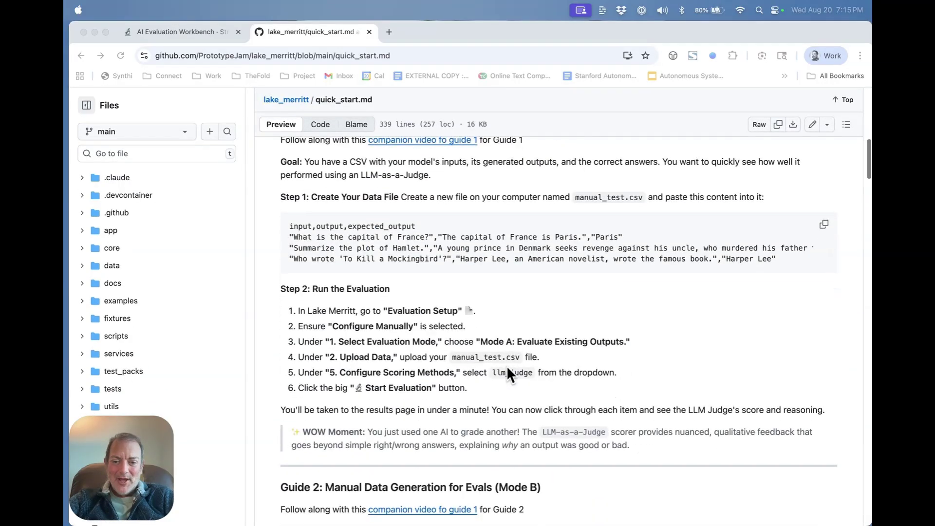
scroll(508, 373, "down", 7)
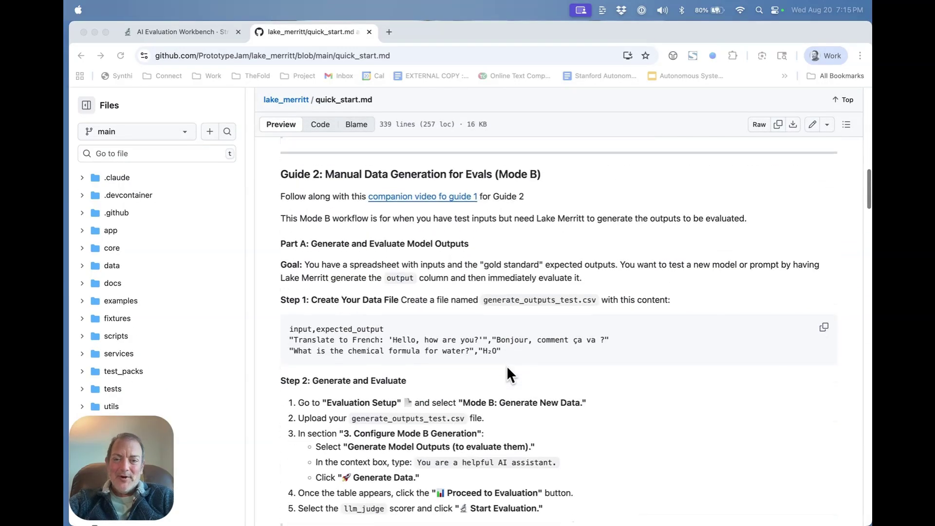
scroll(507, 369, "down", 1)
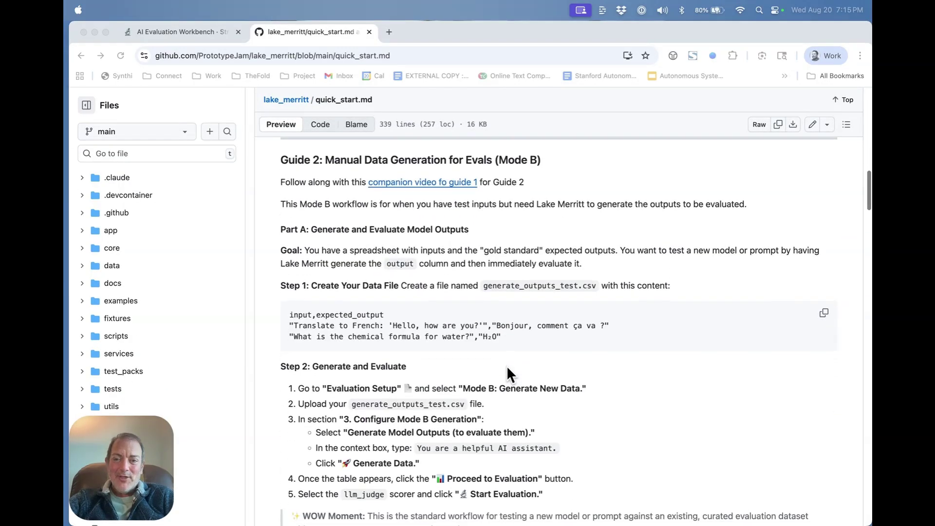
left_click(497, 157)
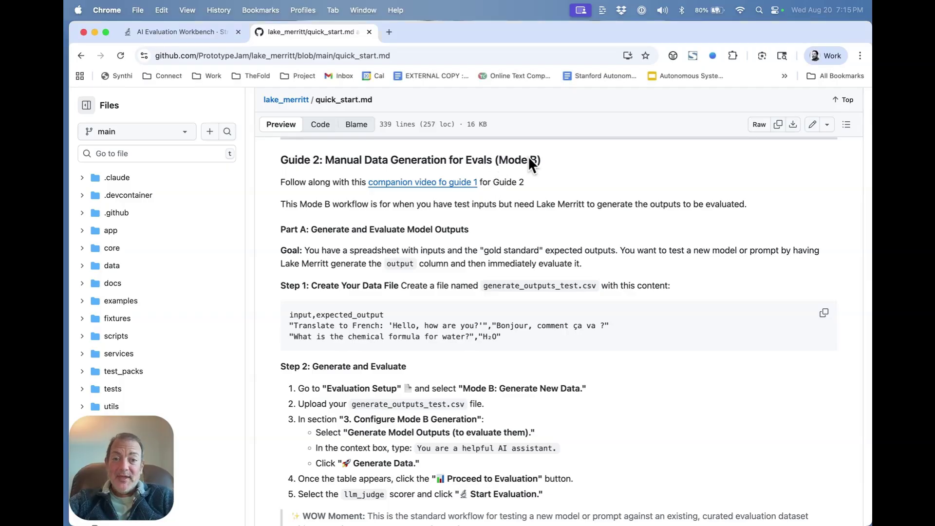
left_click_drag(497, 160, 536, 158)
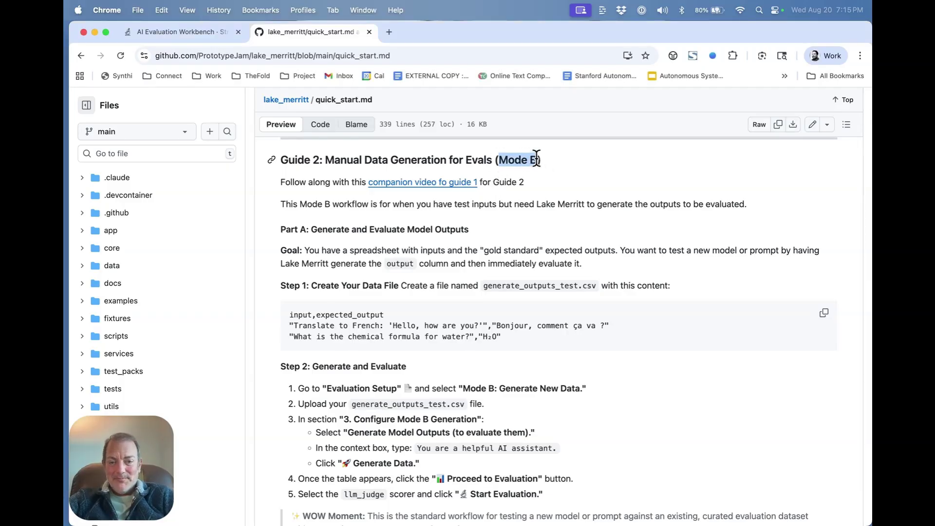
left_click(506, 207)
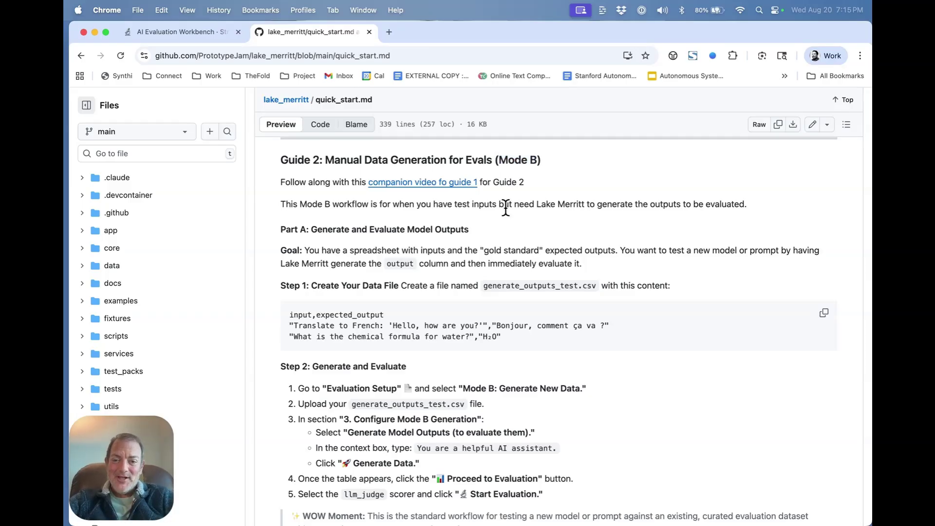
scroll(505, 207, "down", 4)
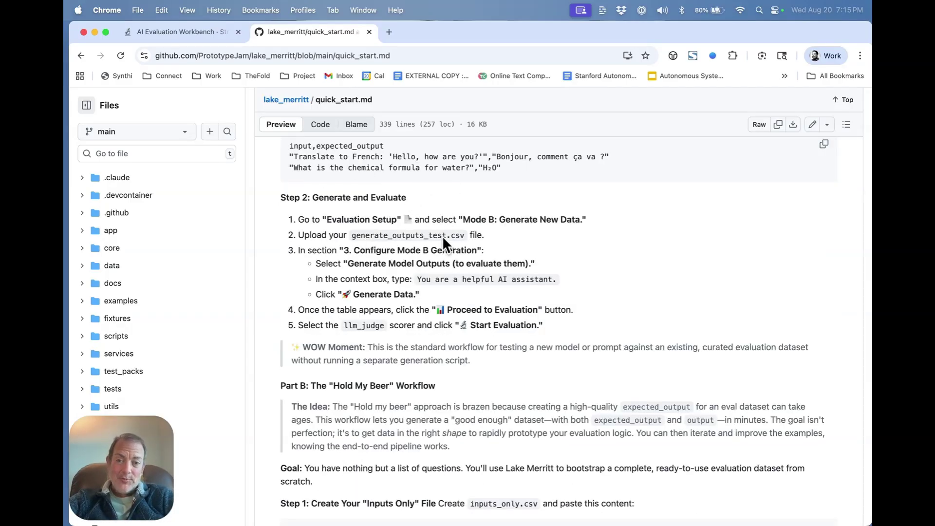
scroll(442, 235, "down", 5)
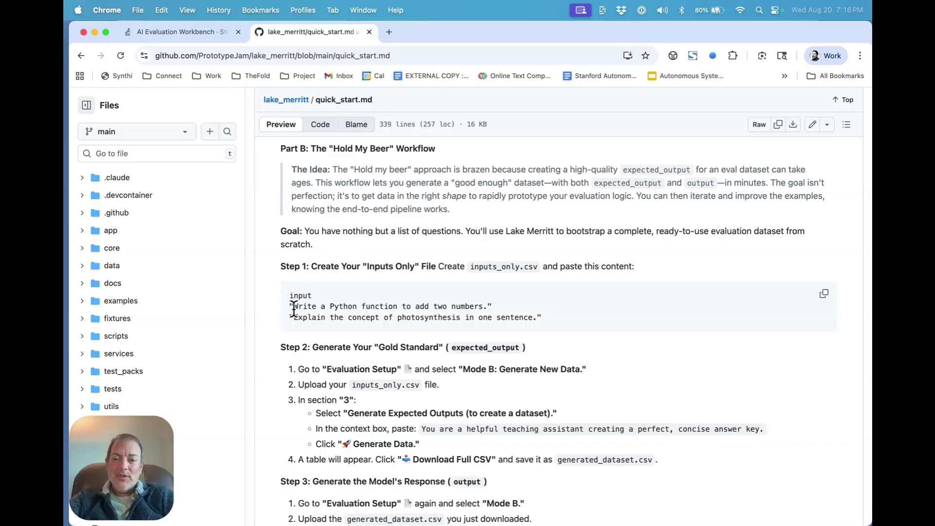
left_click_drag(293, 307, 492, 306)
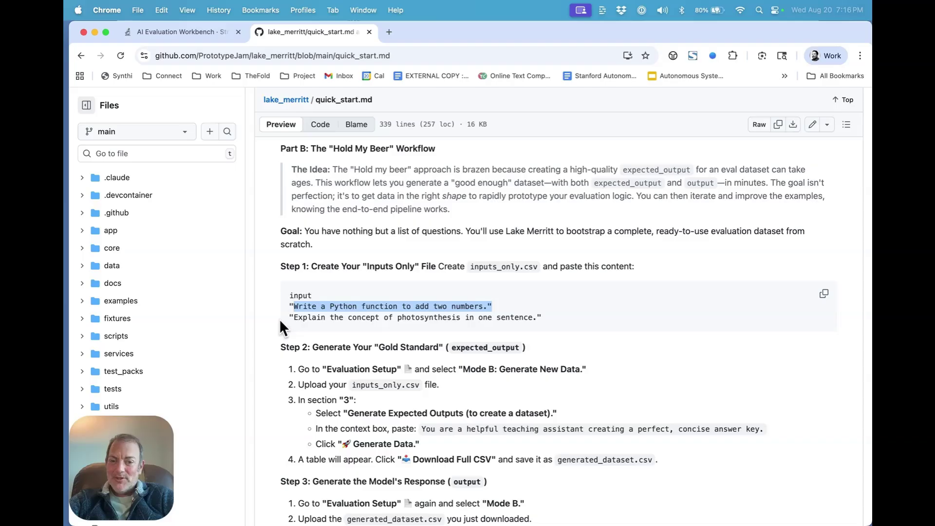
left_click_drag(294, 317, 314, 317)
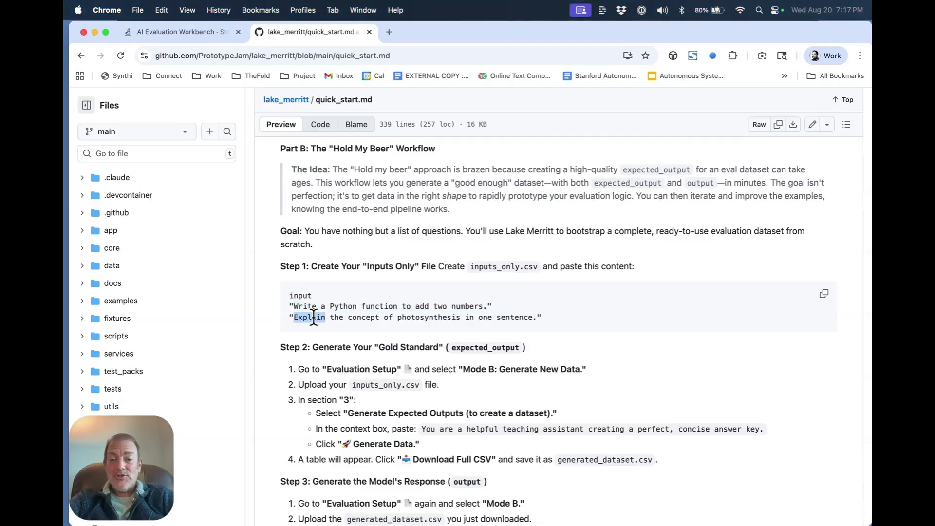
triple_click(314, 317)
Enter the OpenAI API key in the AI Evaluation Workbench's system configuration, then save and validate all configurations
left_click(313, 318)
key("super+1")
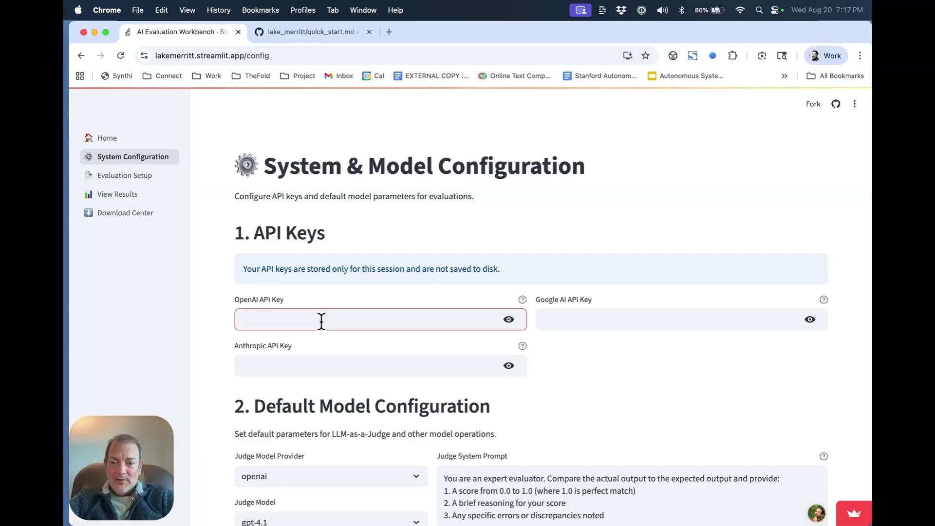
key("super+v")
scroll(378, 422, "down", 3)
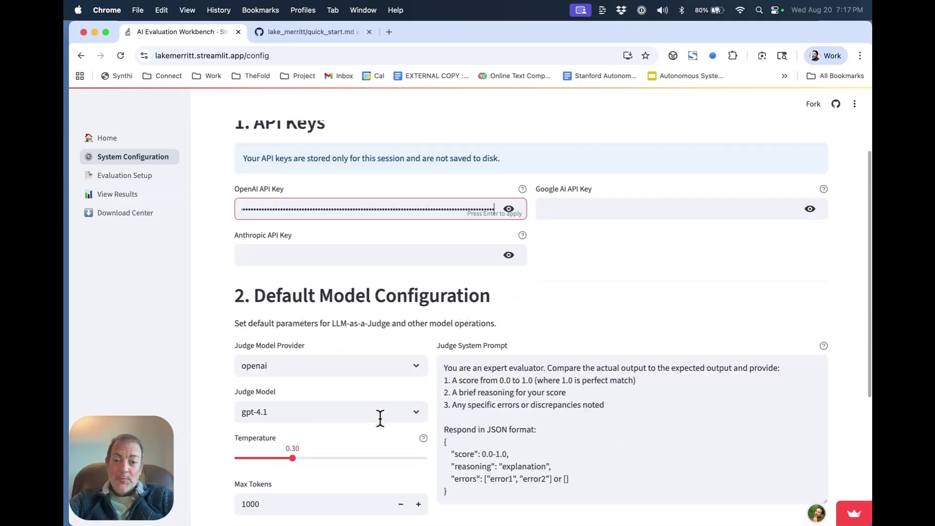
scroll(380, 418, "down", 3)
left_click(427, 430)
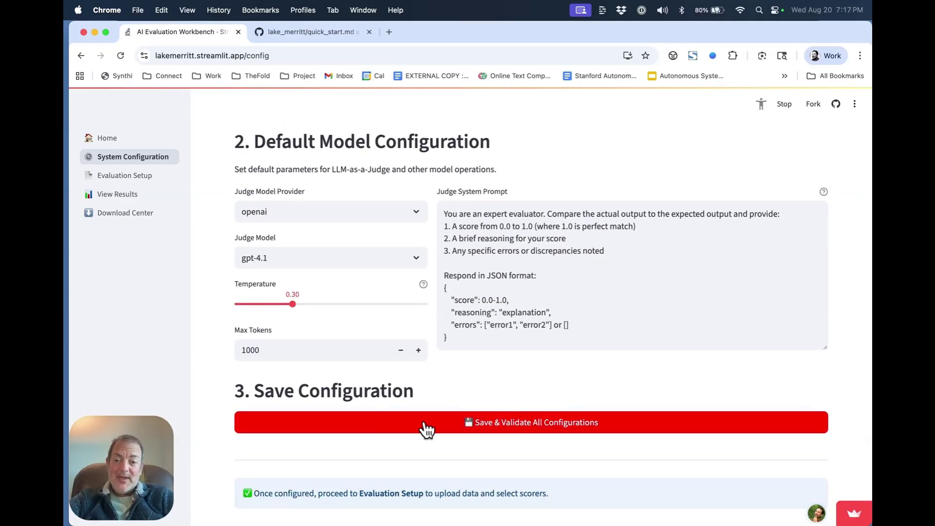
scroll(424, 429, "down", 2)
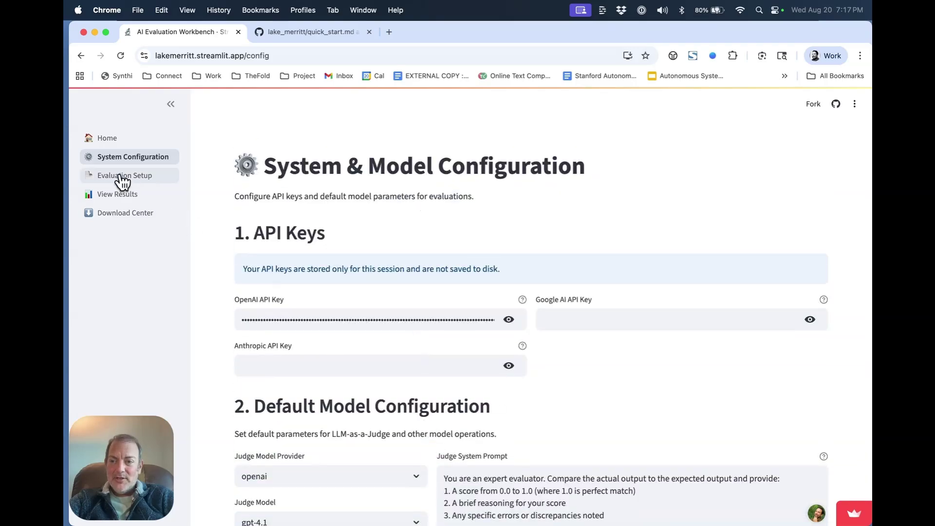
Go to Evaluation Setup and select "Mode B: Generate New Data" as the evaluation mode
left_click(122, 178)
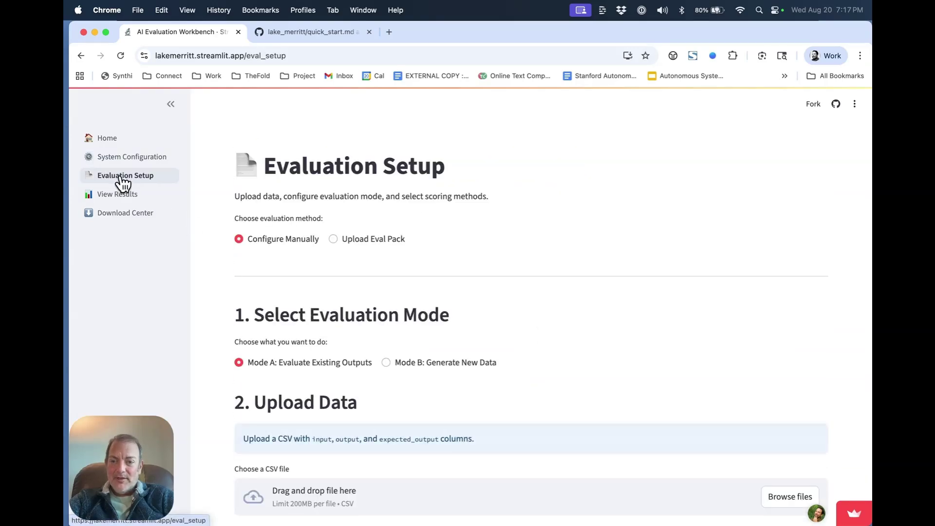
scroll(371, 262, "down", 2)
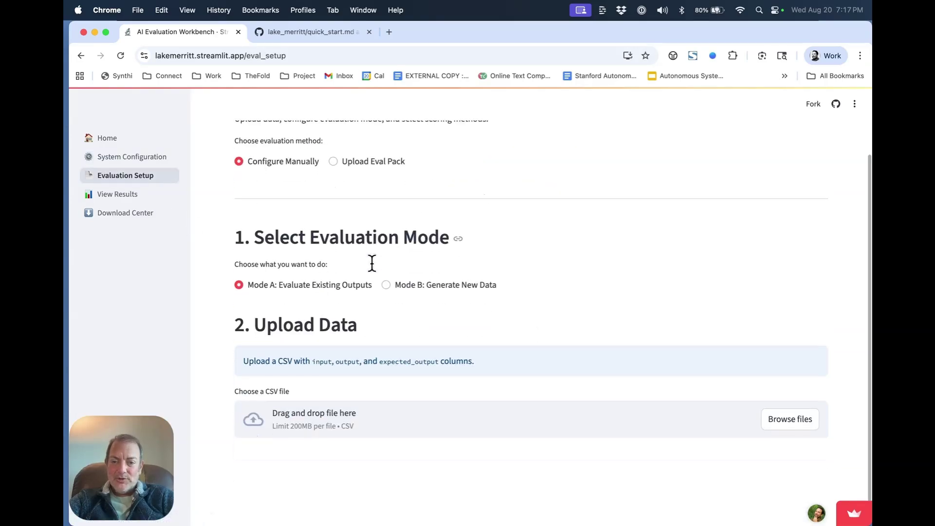
left_click(386, 285)
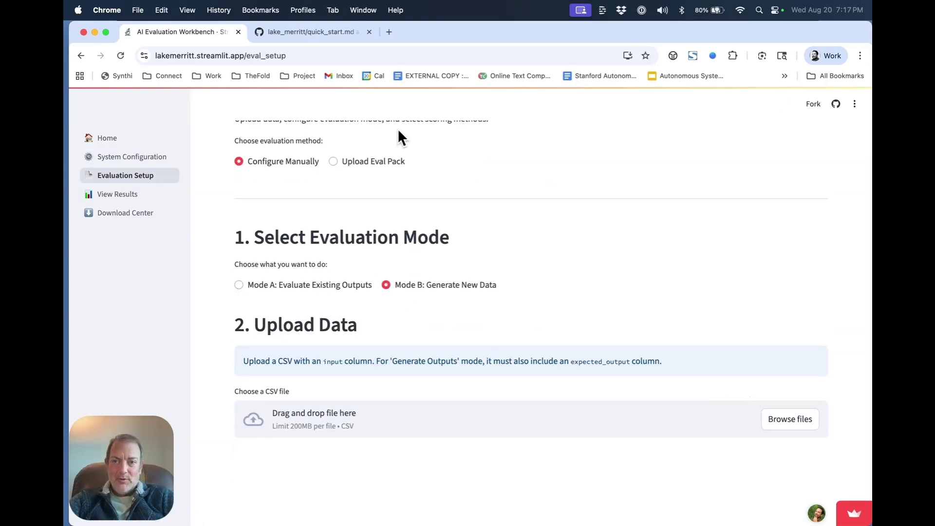
Copy the file name from Part B's Step 1 and save a blank Sublime Text file as inputs_only.csv in LakeMerrittWalkThroughs
key("ctrl+Tab")
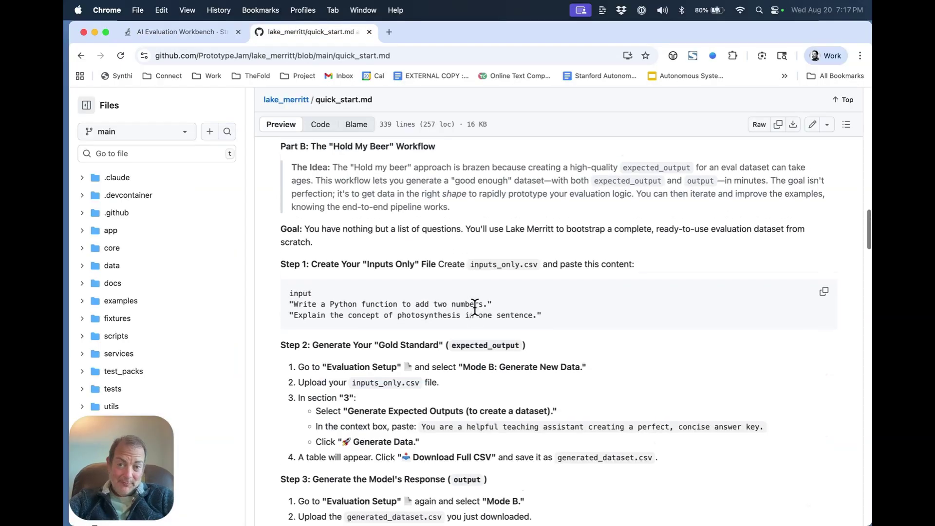
scroll(475, 307, "up", 1)
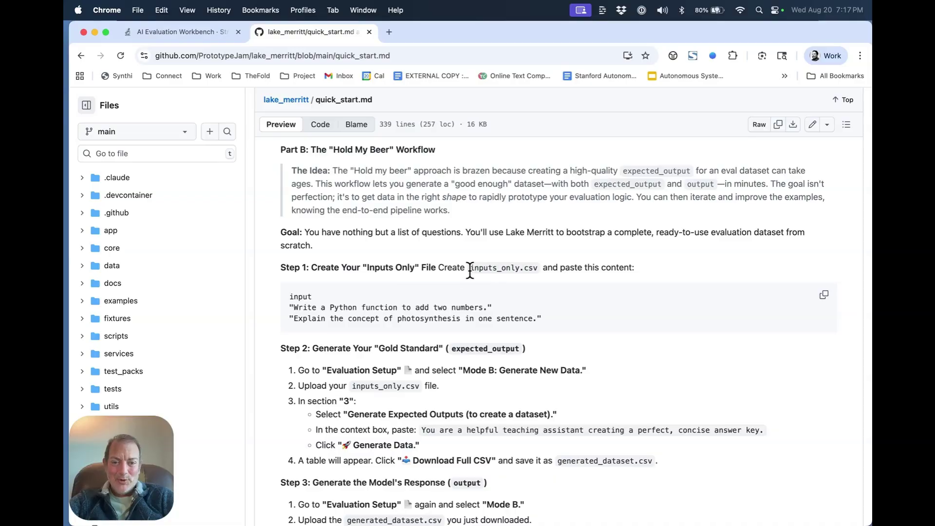
left_click_drag(470, 269, 537, 268)
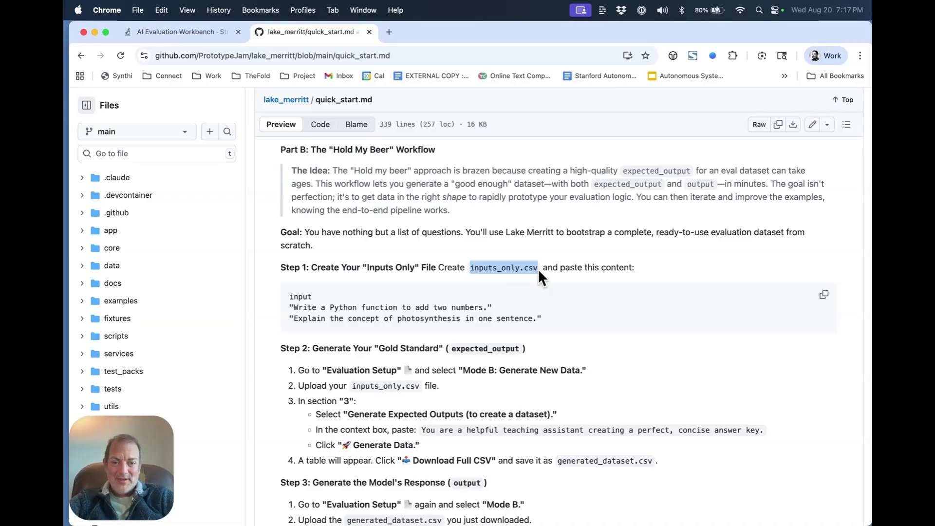
key("super+c")
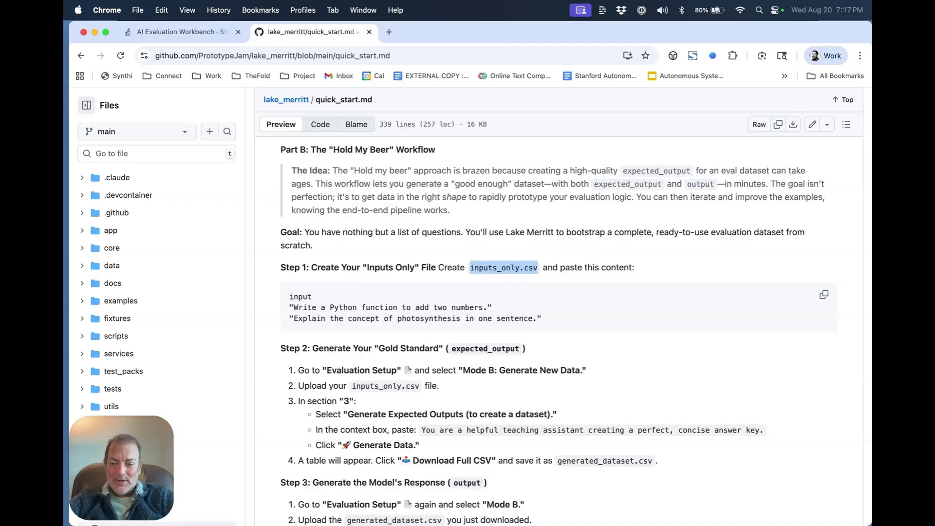
left_click(191, 504)
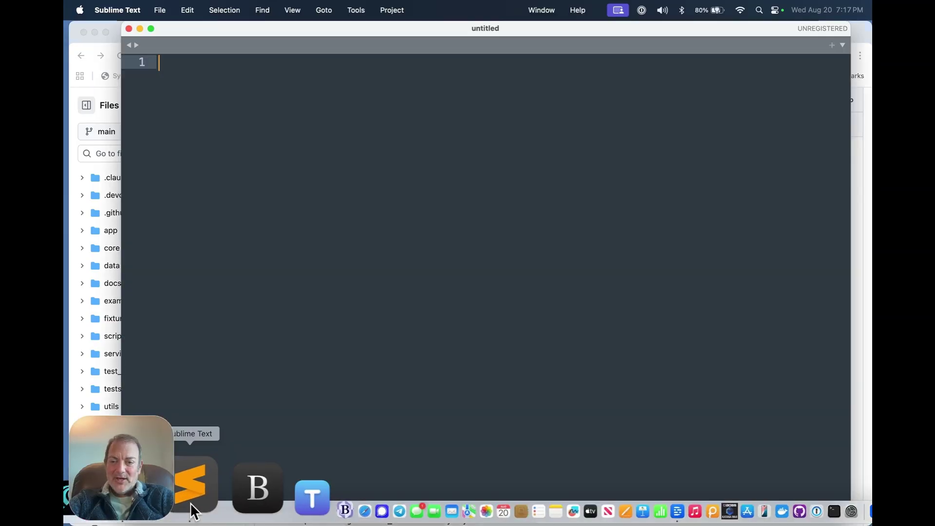
key("super+s")
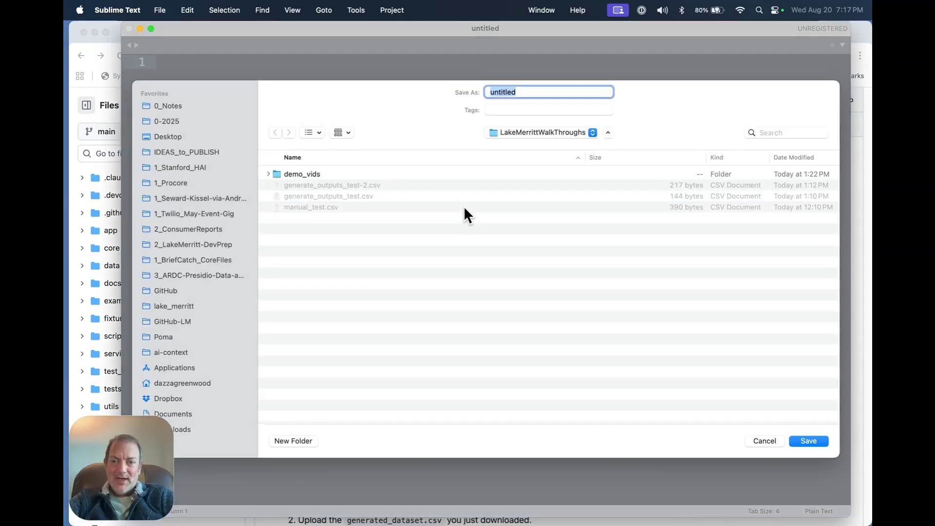
key("super+v")
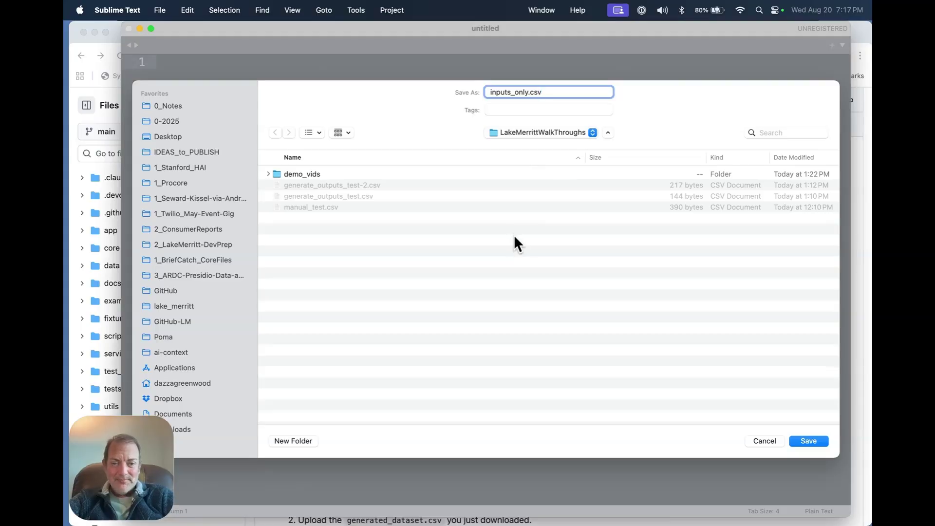
key("Return")
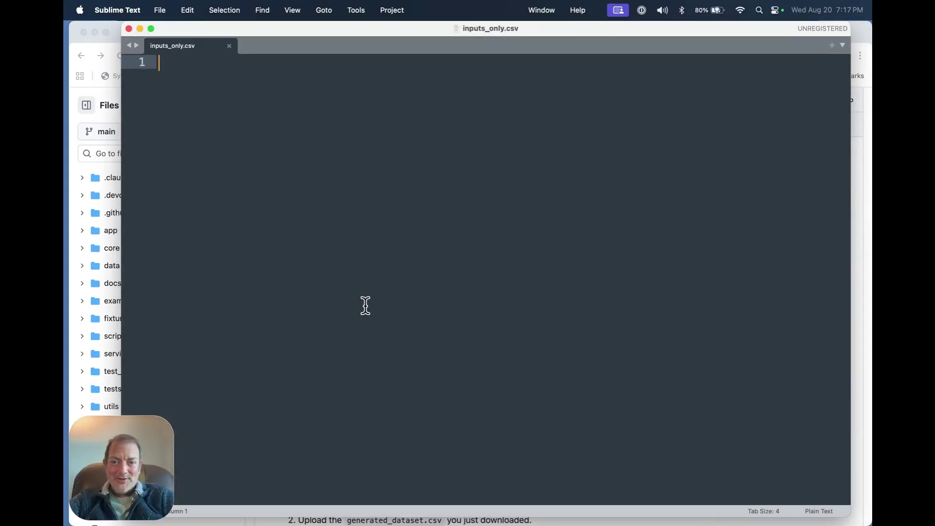
Copy the quick start's sample input block into inputs_only.csv, then save and close the file
key("super+Tab")
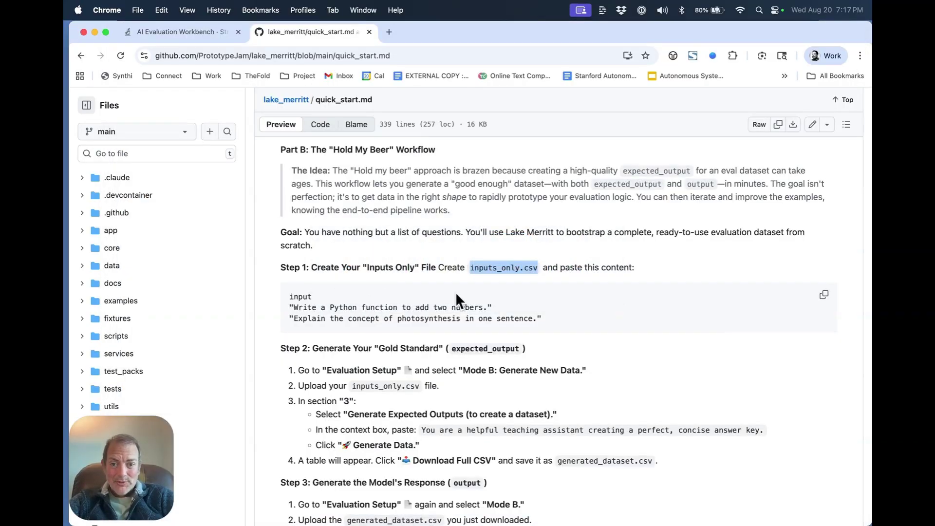
left_click(823, 295)
key("super+Tab")
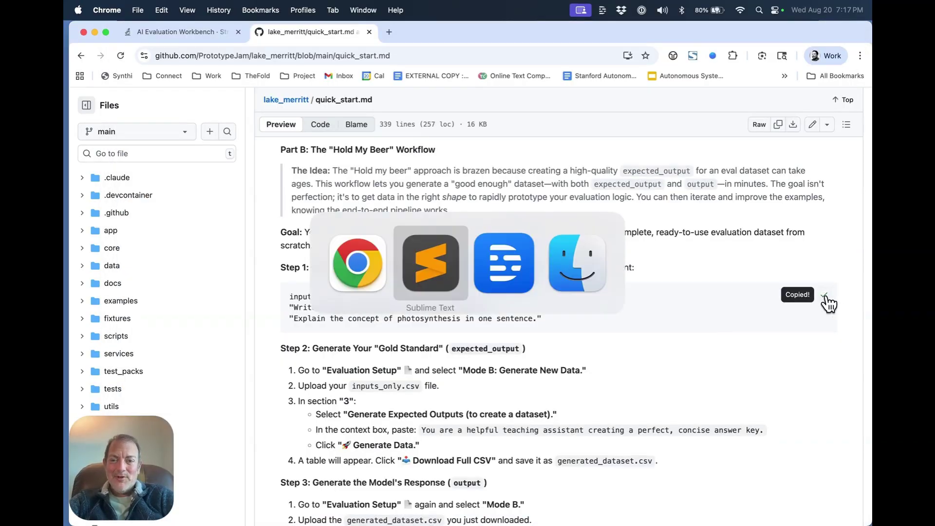
key("super+v")
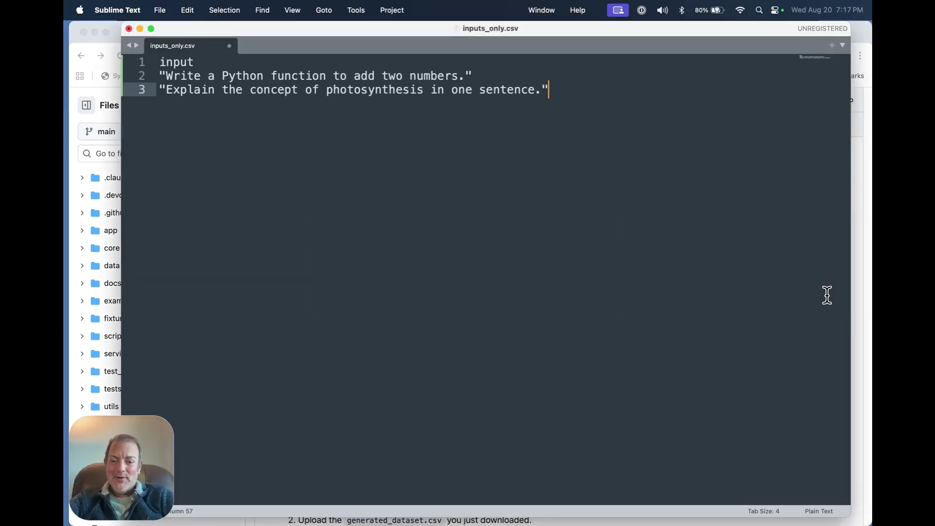
key("super+s")
key("super+w")
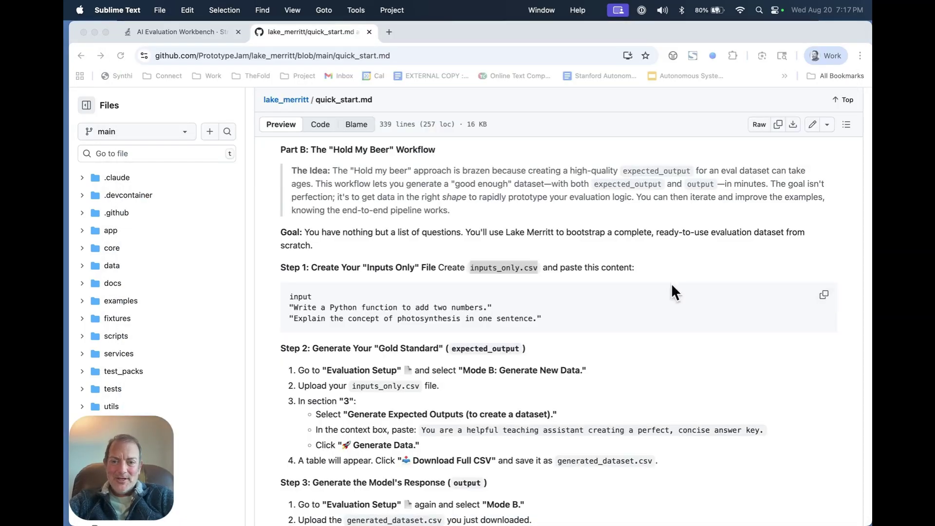
Check the guide's Step 2 and upload inputs_only.csv from the LakeMerrittWalkThroughs folder to the Evaluation Setup page
scroll(524, 302, "down", 5)
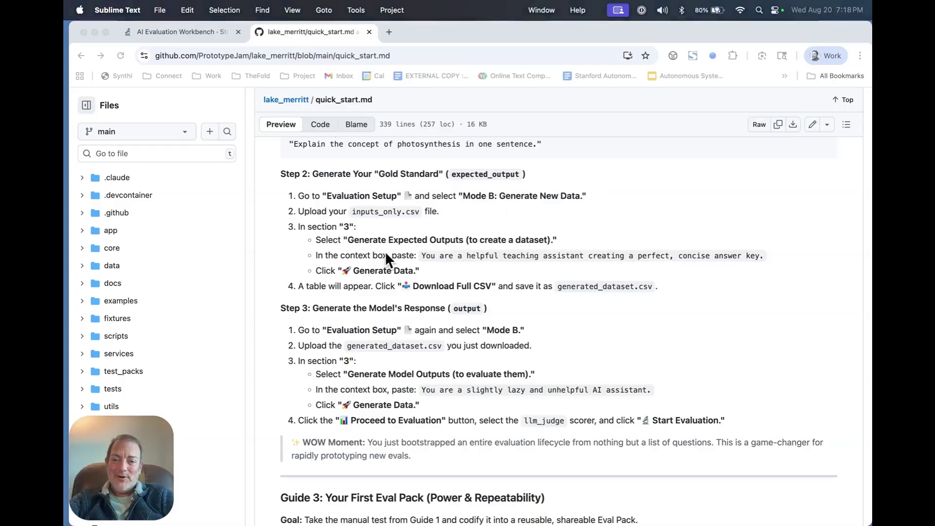
left_click(191, 31)
left_click(789, 417)
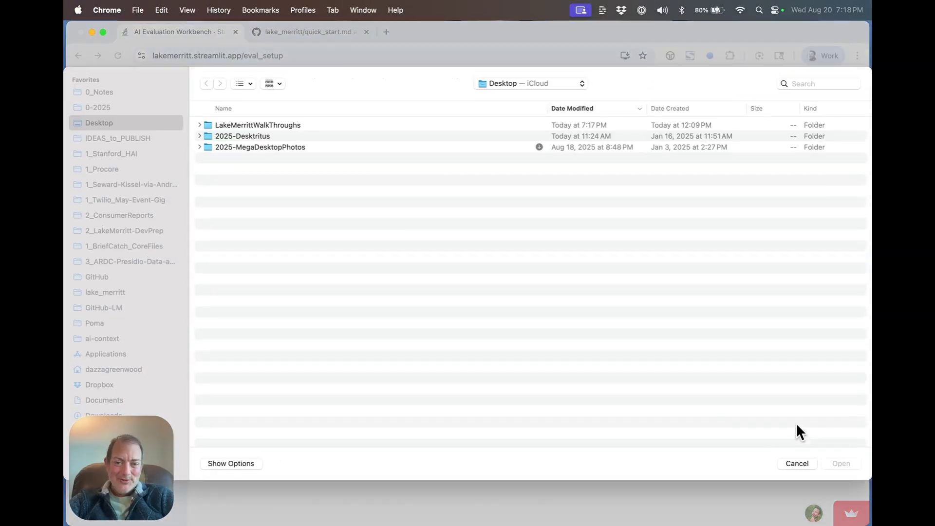
double_click(245, 126)
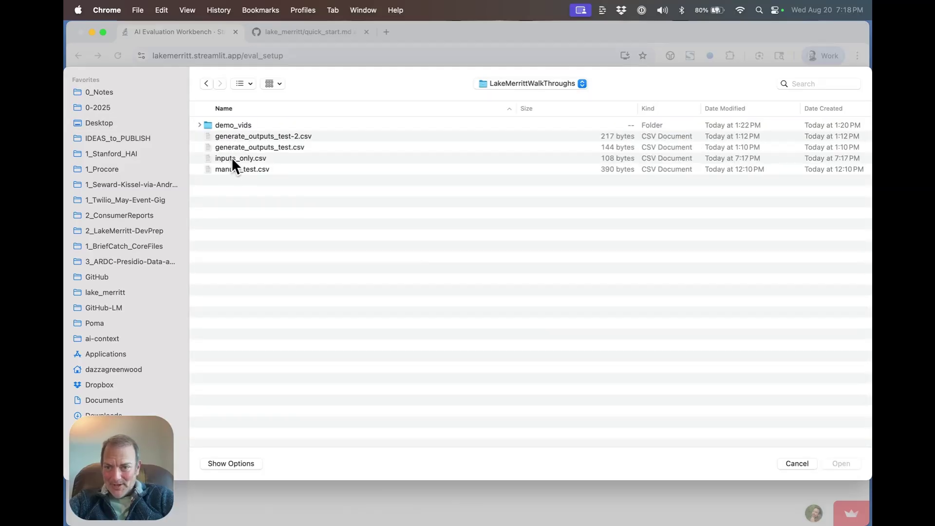
double_click(231, 158)
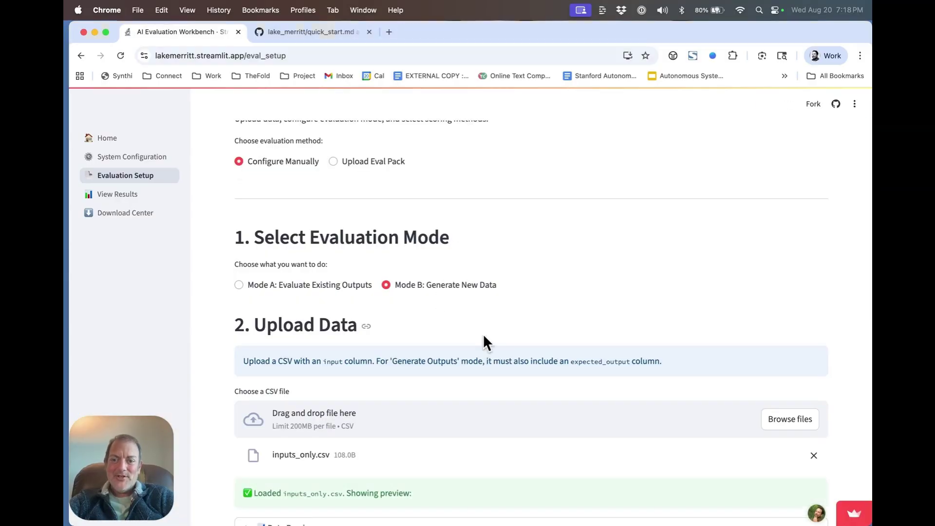
Expand the data preview of the uploaded CSV to check its input rows
scroll(483, 334, "down", 3)
scroll(483, 334, "down", 4)
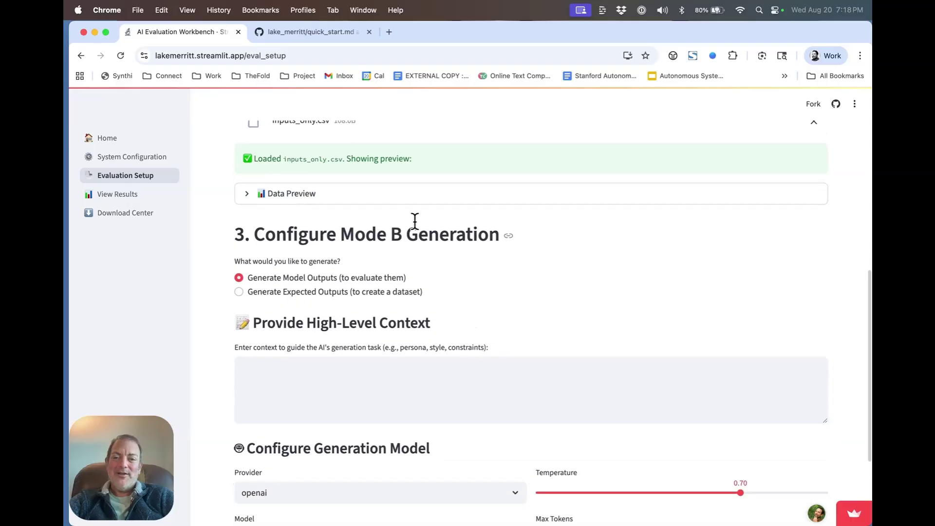
left_click(396, 195)
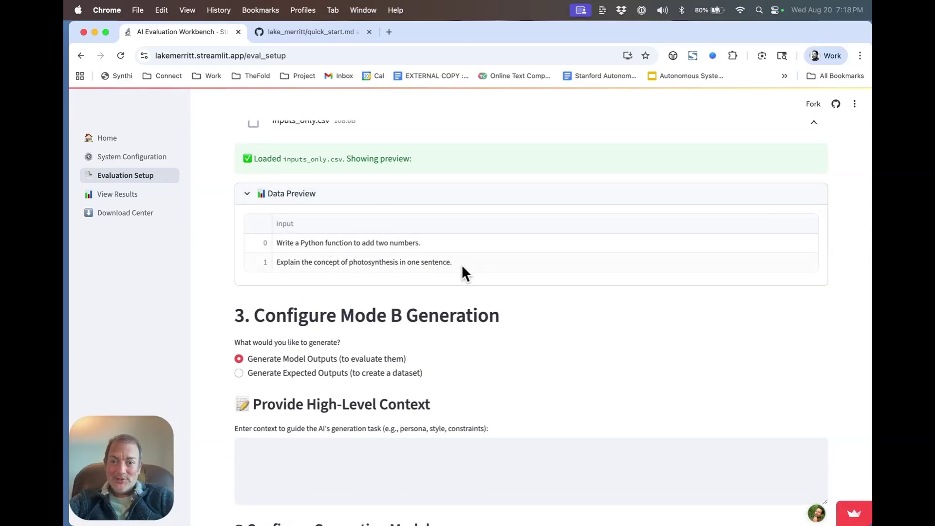
Set Mode B to generate expected outputs and copy the teaching-assistant context sentence from Step 2 of the quick start guide
scroll(528, 334, "down", 4)
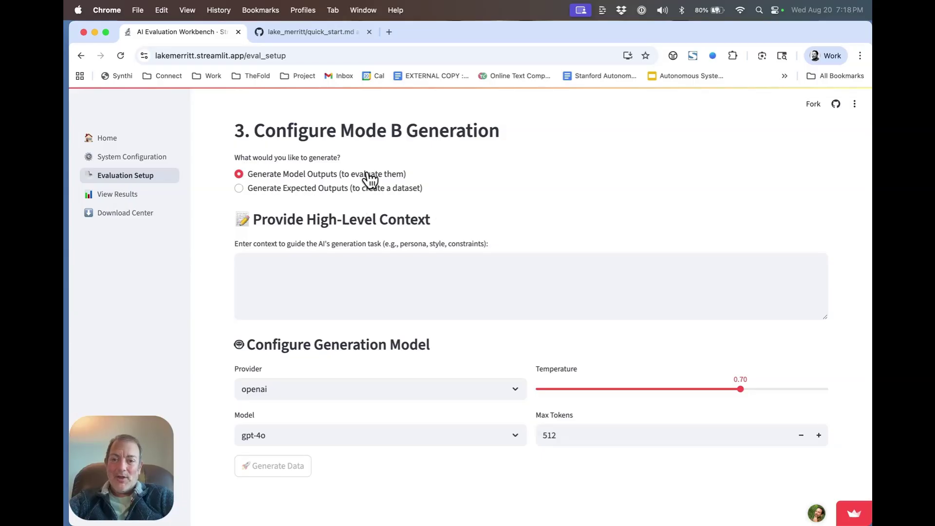
left_click(281, 192)
left_click(426, 276)
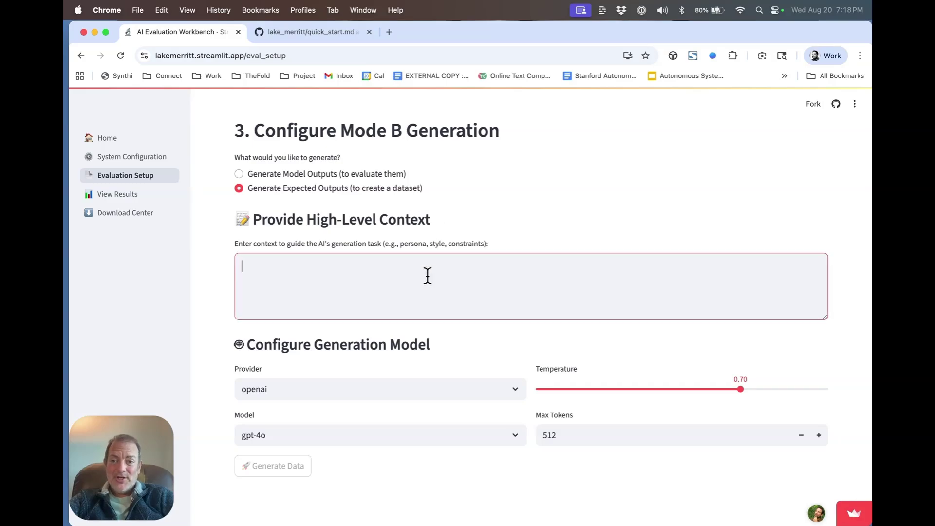
key("ctrl+Tab")
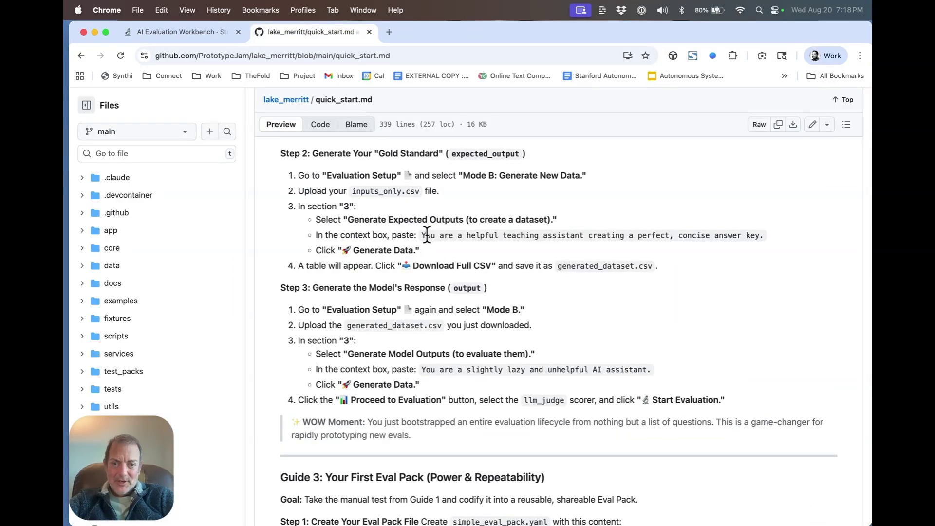
left_click_drag(421, 236, 760, 235)
key("super+c")
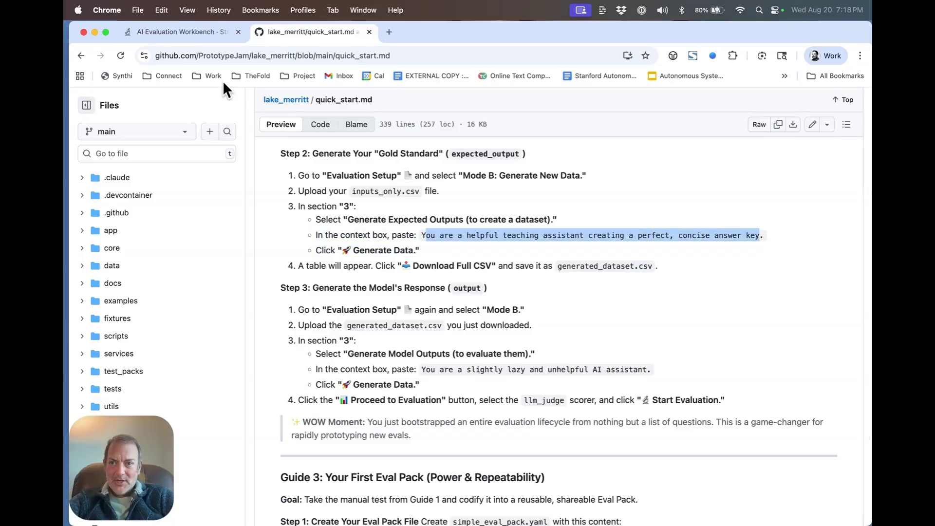
Paste the copied context into the generation context and complete it as "You are a helpful teaching assistant creating a perfect, concise answer key."
left_click(195, 31)
key("super+v")
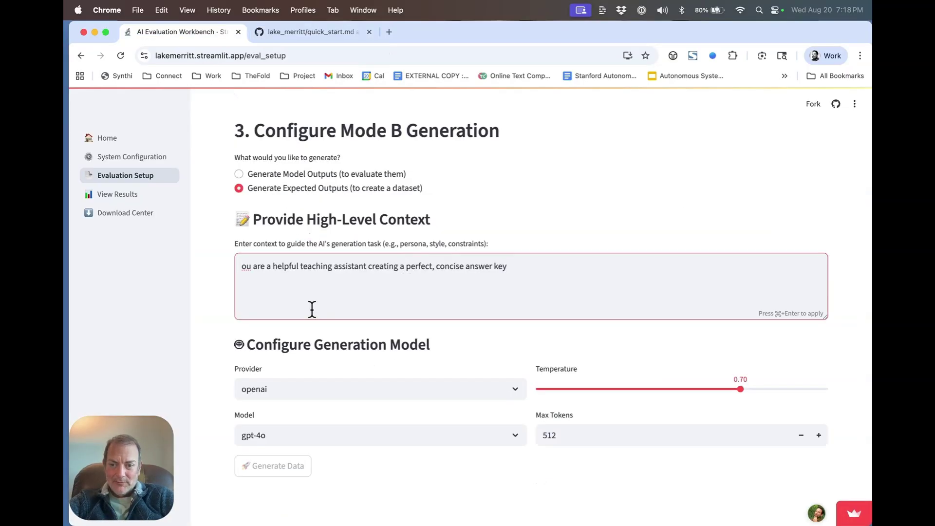
left_click(242, 268)
type("Y")
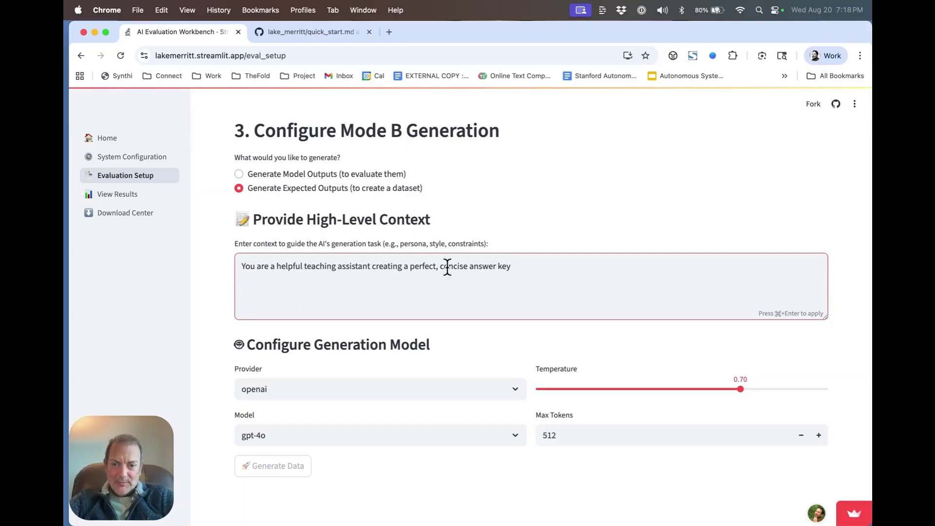
type(".")
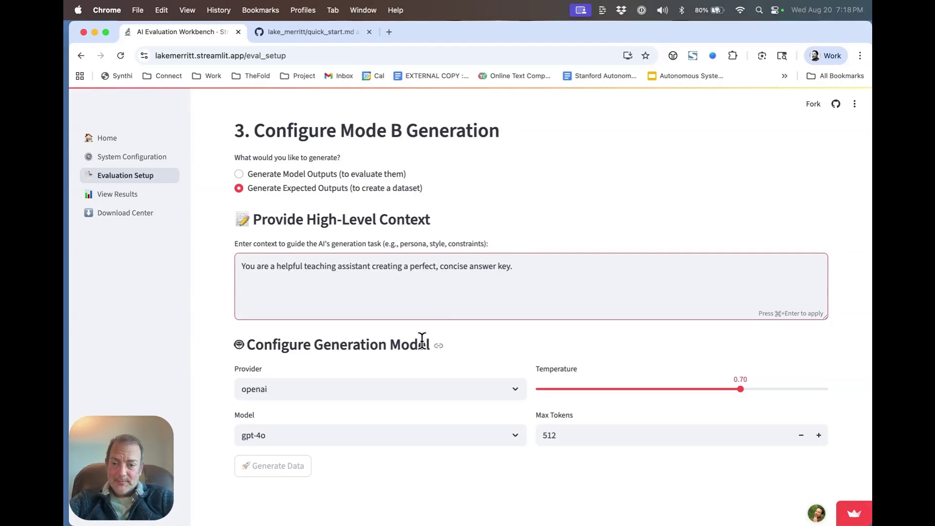
Apply the context, generate the expected outputs with openai gpt-4o, and review the resulting dataset table
scroll(421, 339, "down", 2)
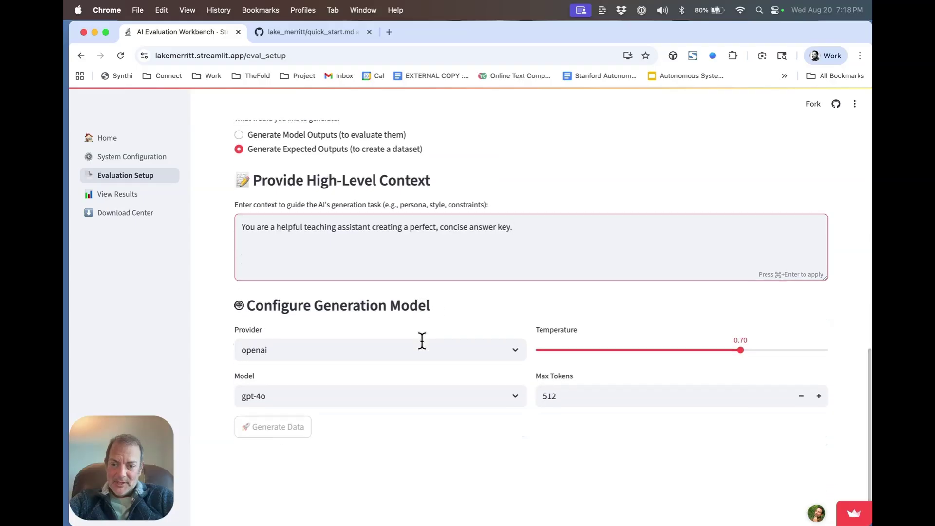
key("super+Return")
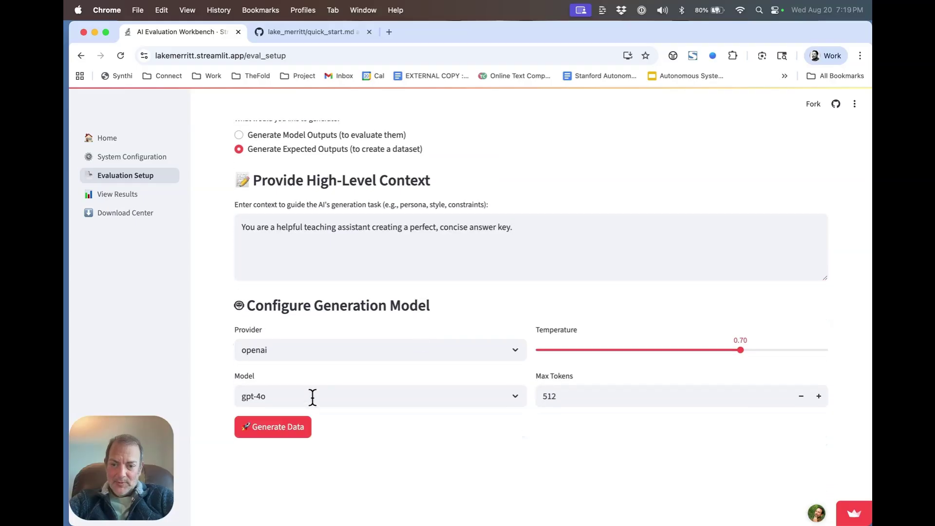
left_click(278, 429)
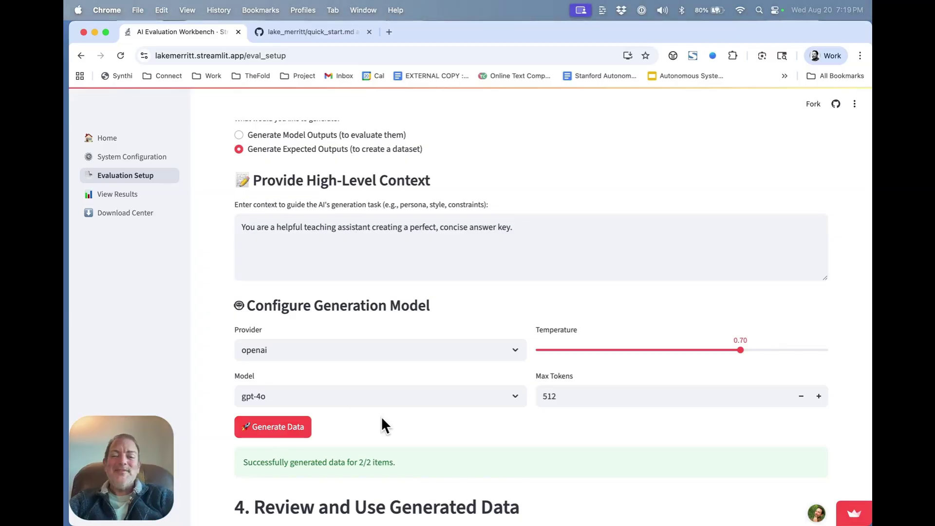
scroll(382, 419, "down", 5)
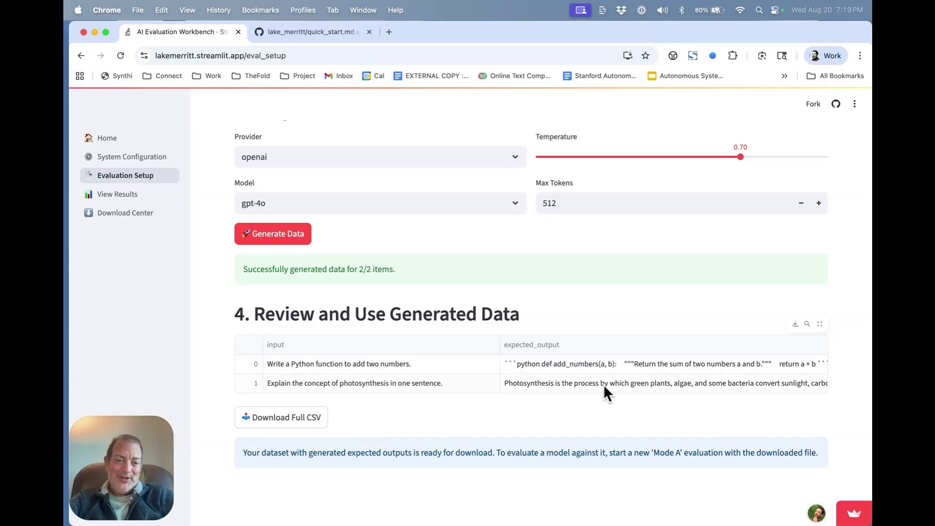
scroll(627, 392, "down", 1)
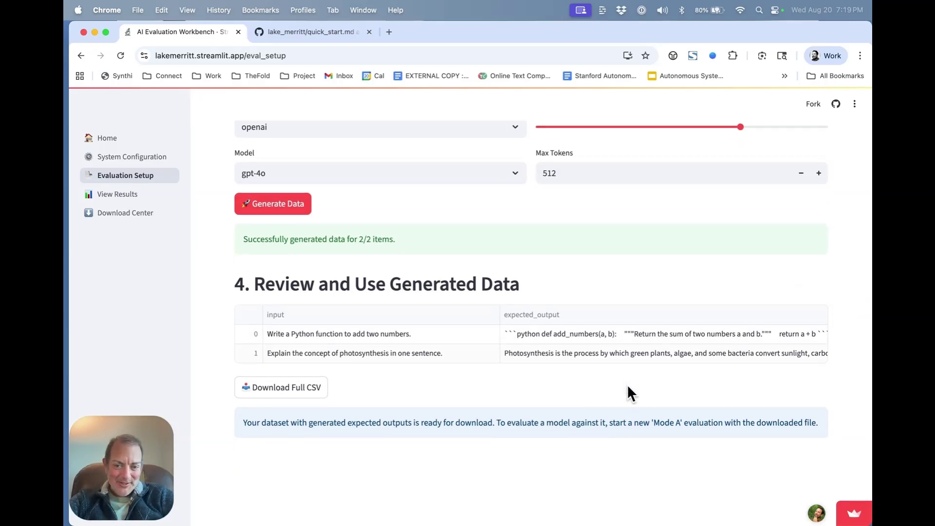
Download the full generated CSV into the LakeMerrittWalkThroughs folder as inputs_and_expected_outputs.csv
scroll(628, 389, "up", 1)
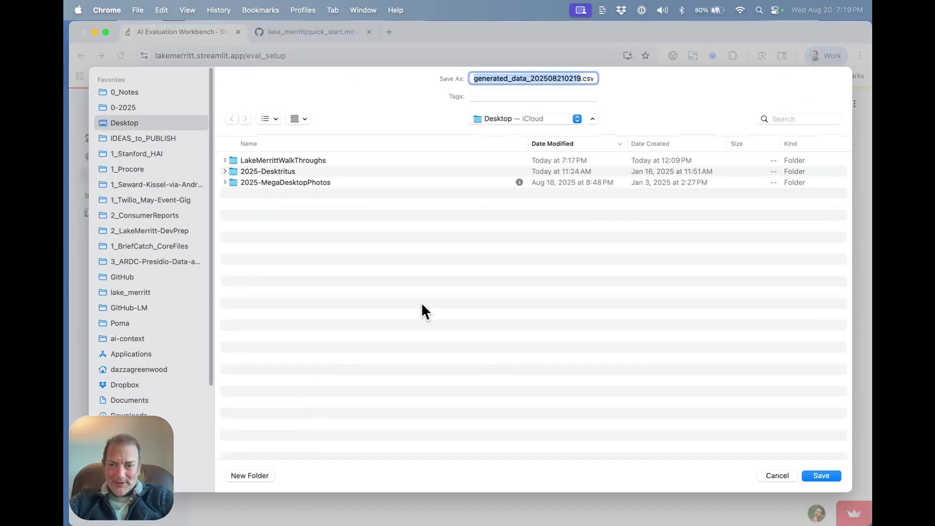
double_click(281, 162)
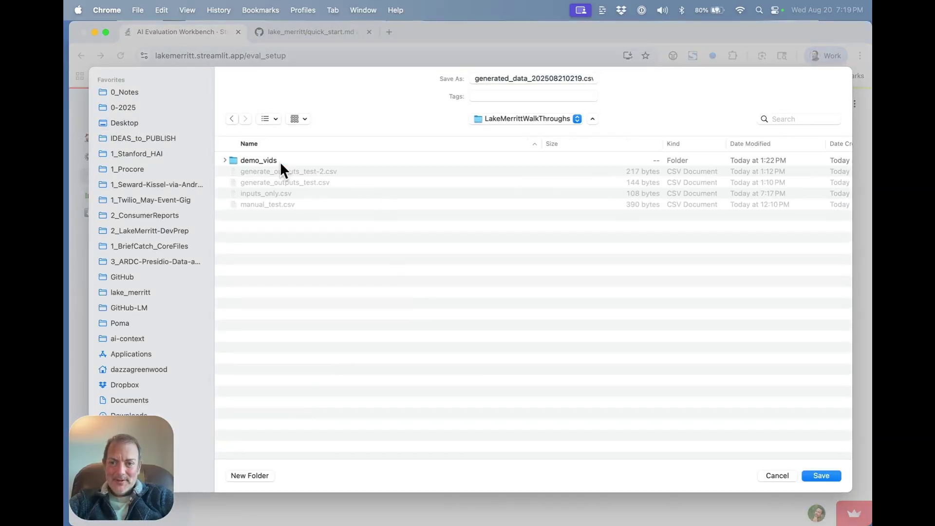
left_click(258, 194)
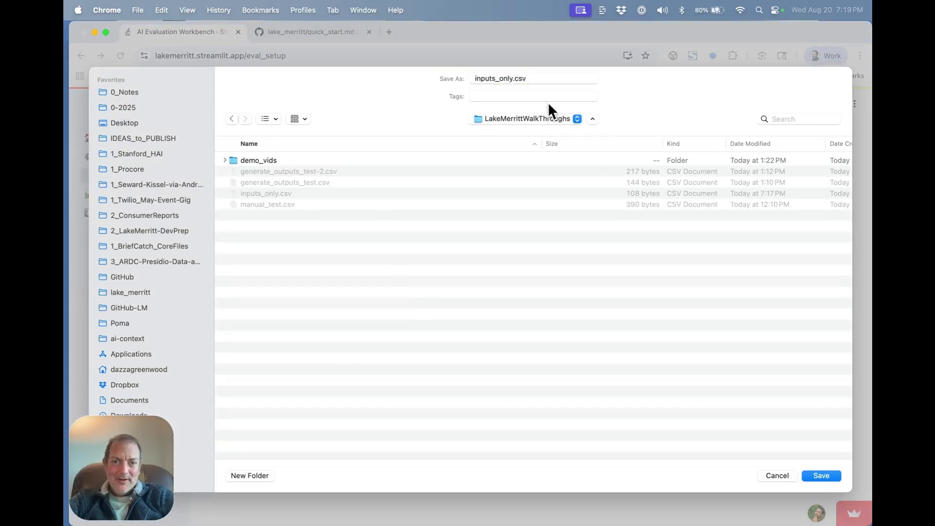
left_click(504, 78)
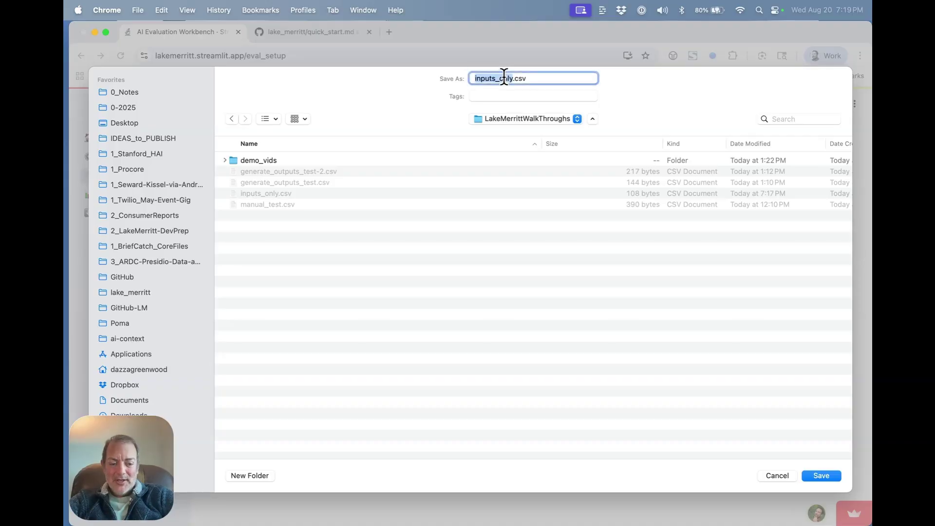
left_click(504, 78)
key("Delete")
key("Delete")
key("Delete")
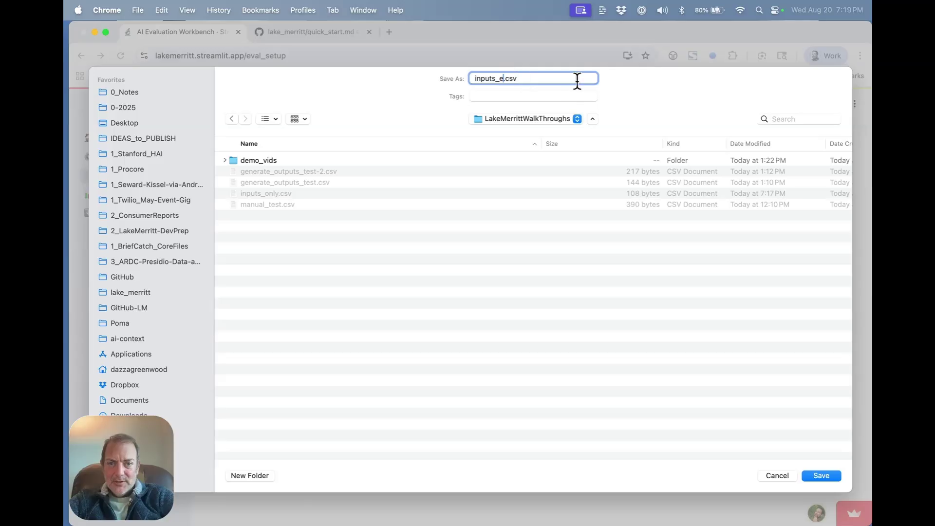
type("xpected_outputs")
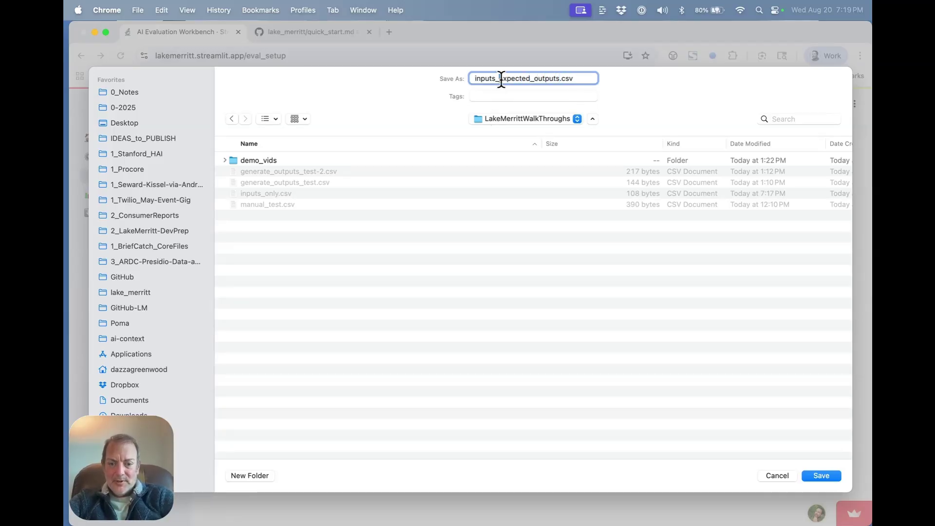
type("and")
key("BackSpace")
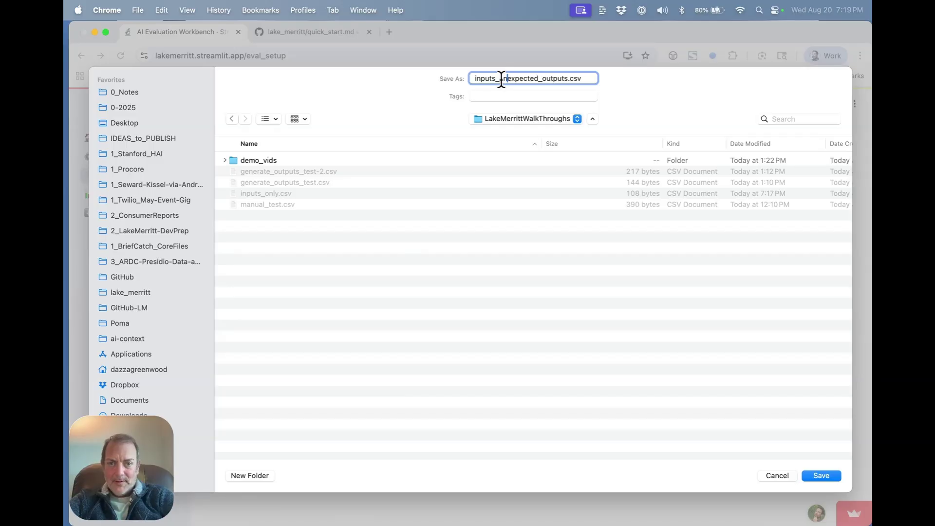
type("d_")
key("Return")
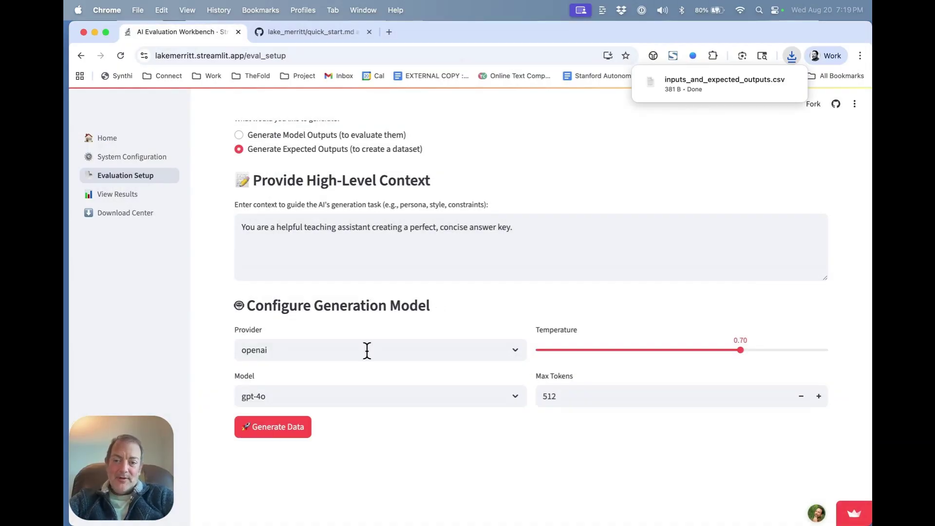
Remove inputs_only.csv from the Evaluation Setup upload and upload inputs_and_expected_outputs.csv in its place
scroll(366, 350, "up", 3)
scroll(366, 349, "down", 3)
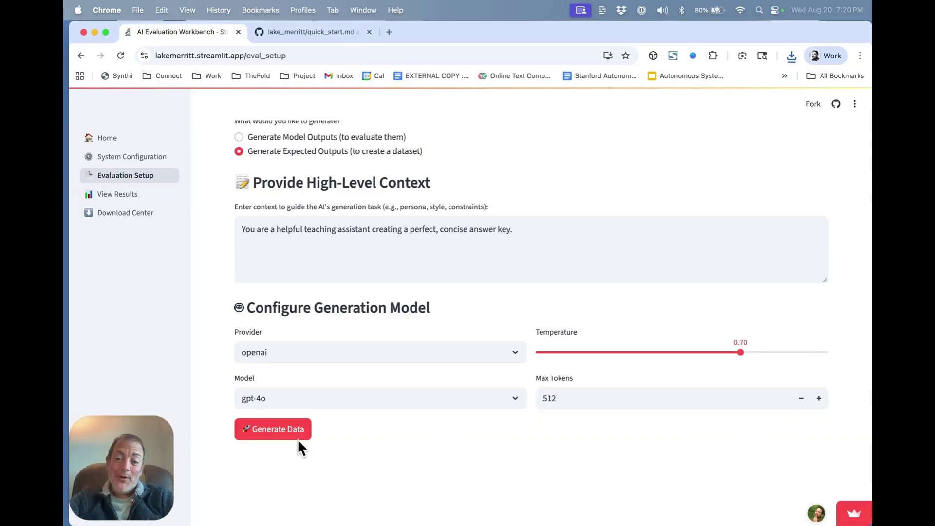
scroll(413, 347, "up", 2)
scroll(416, 345, "up", 10)
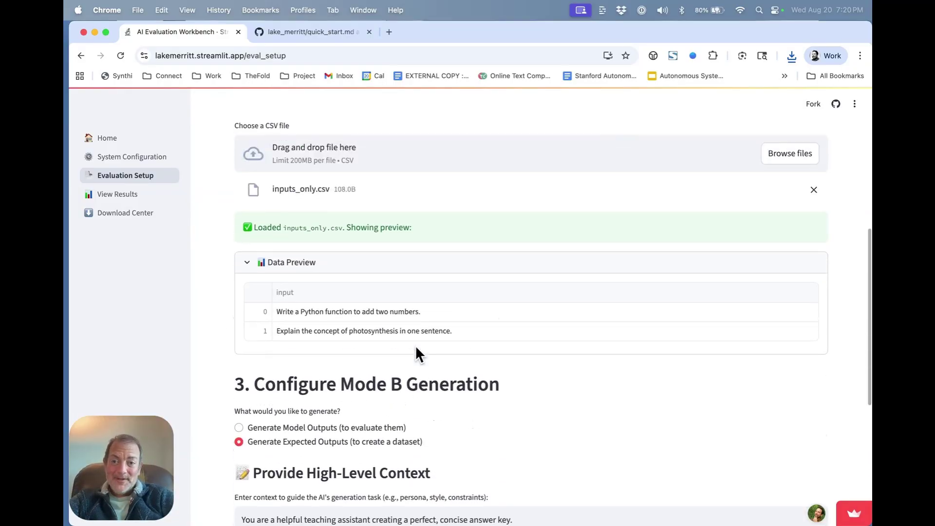
scroll(415, 347, "up", 1)
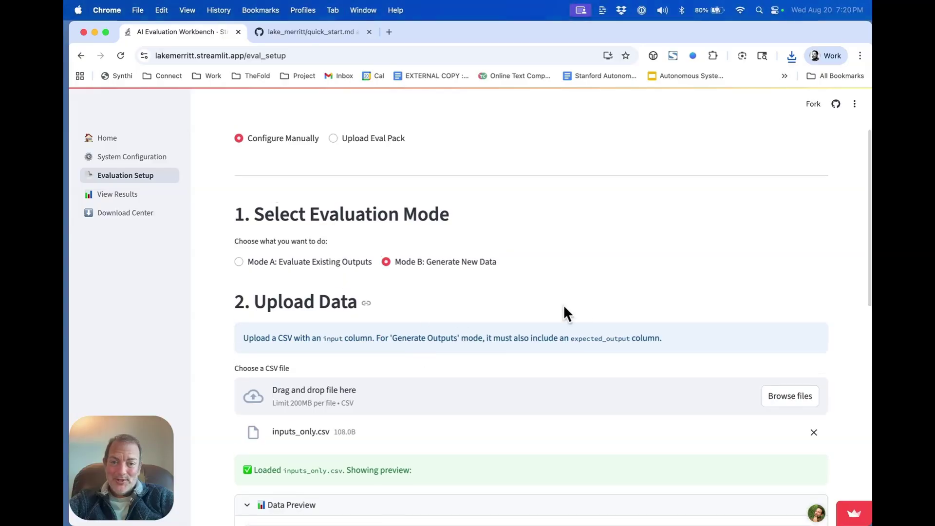
scroll(764, 384, "down", 2)
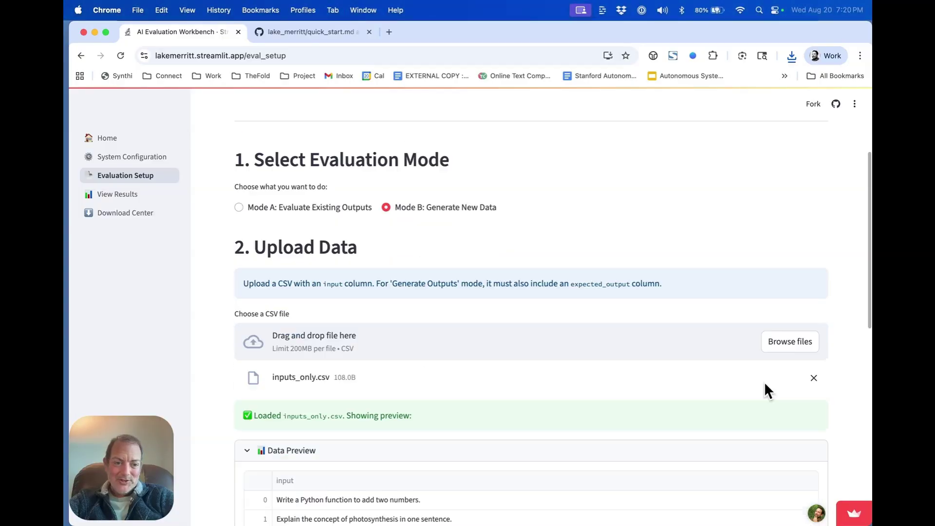
left_click(814, 378)
scroll(767, 405, "down", 2)
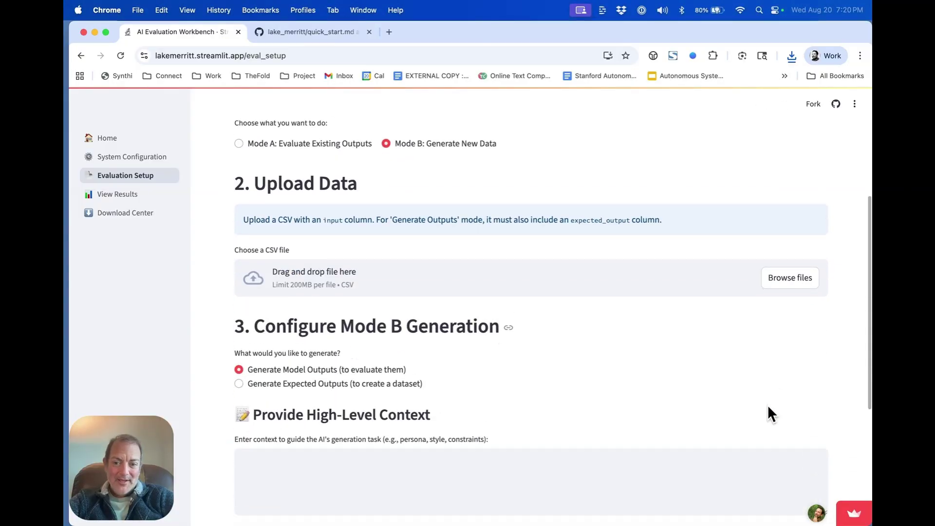
left_click(797, 287)
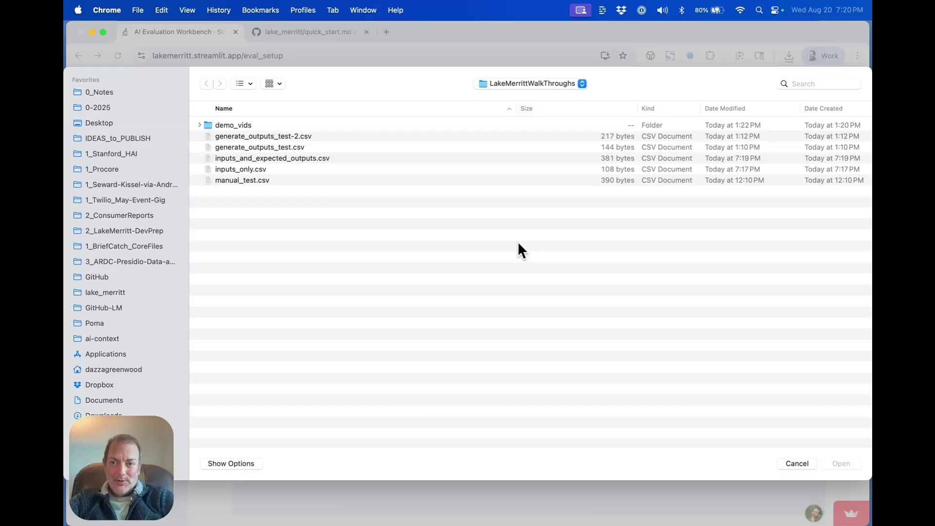
double_click(227, 157)
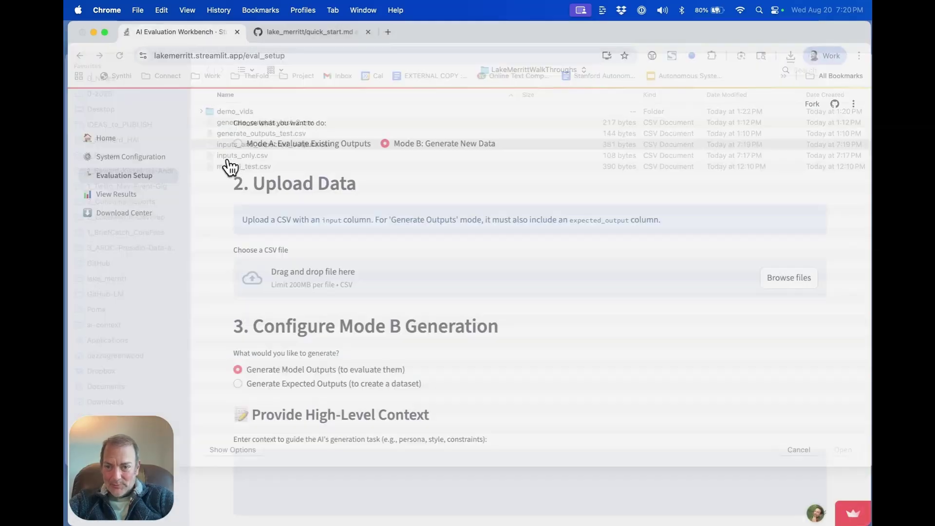
With model output generation selected, enter the context "You are a helpful teaching assistant creating outputs based on the inputs."
scroll(351, 297, "down", 3)
scroll(351, 297, "down", 3)
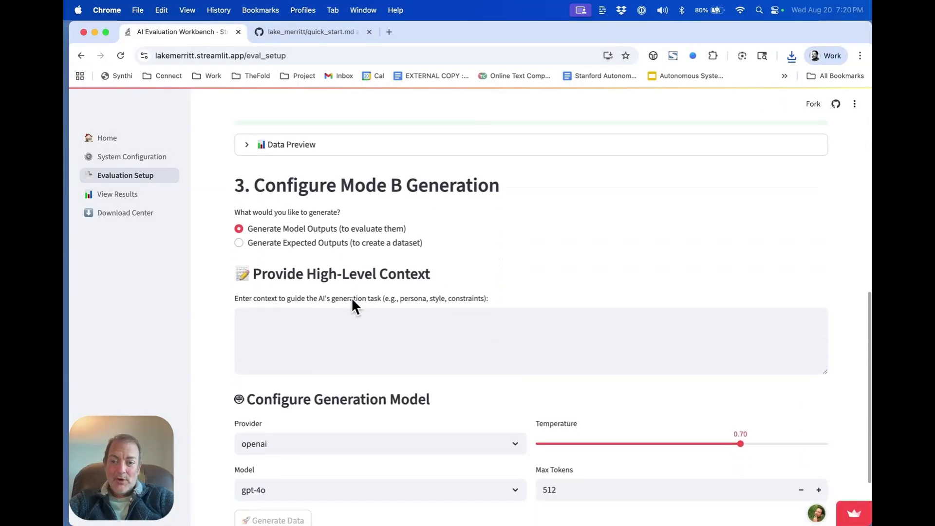
left_click(339, 284)
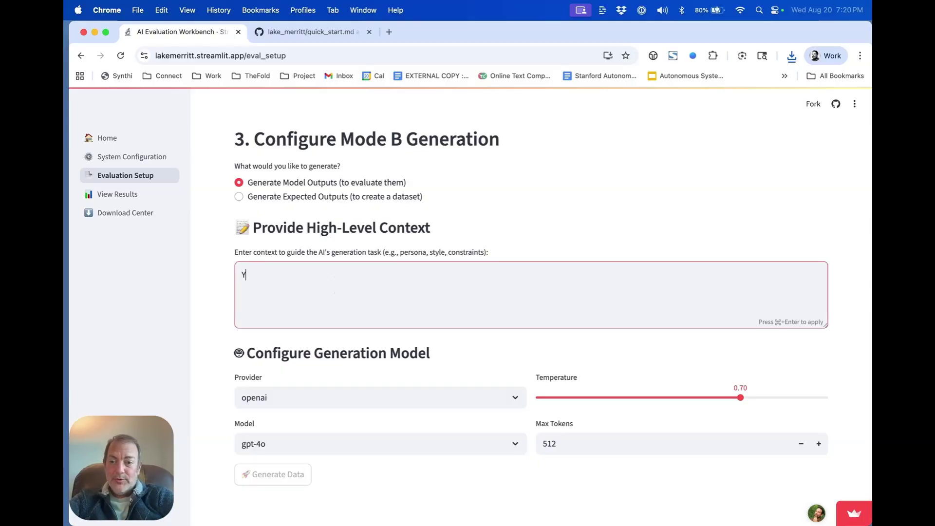
type("You are a helpful teaching assistant creating a perfect, concise answer key")
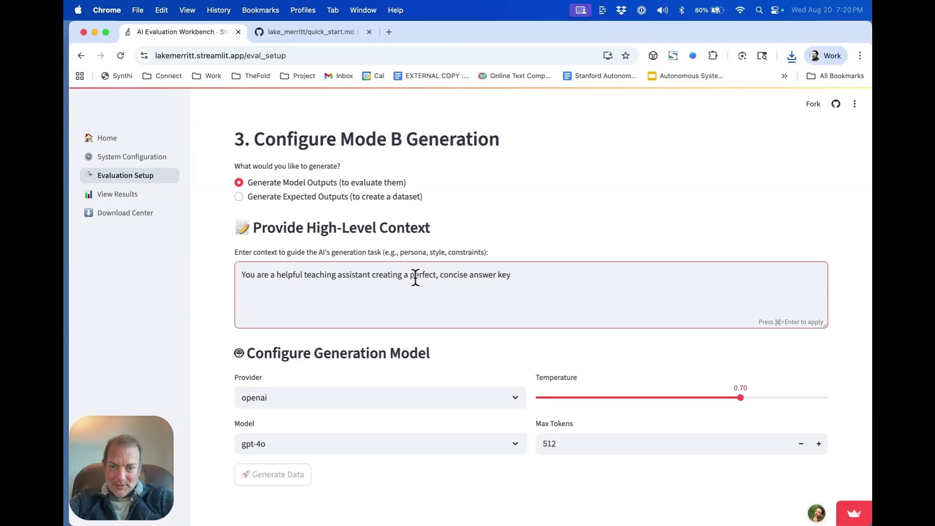
left_click_drag(401, 276, 518, 273)
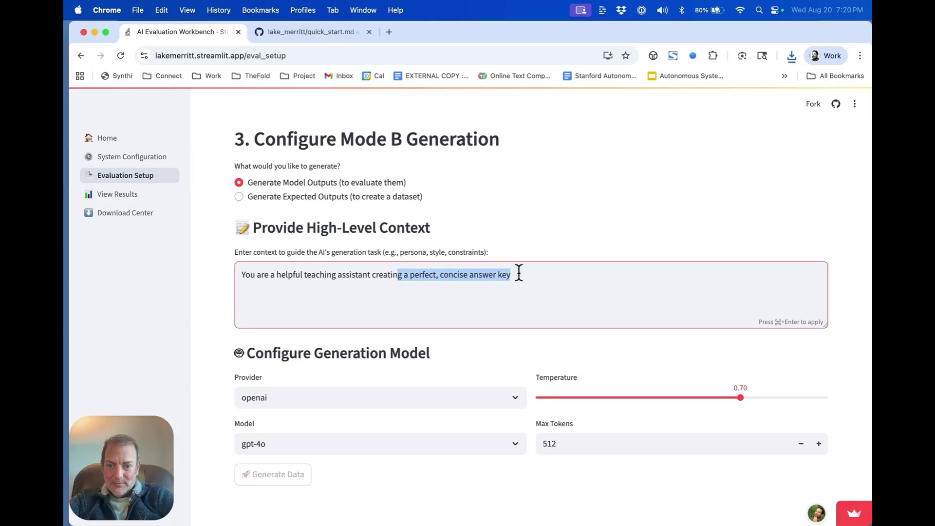
key("BackSpace")
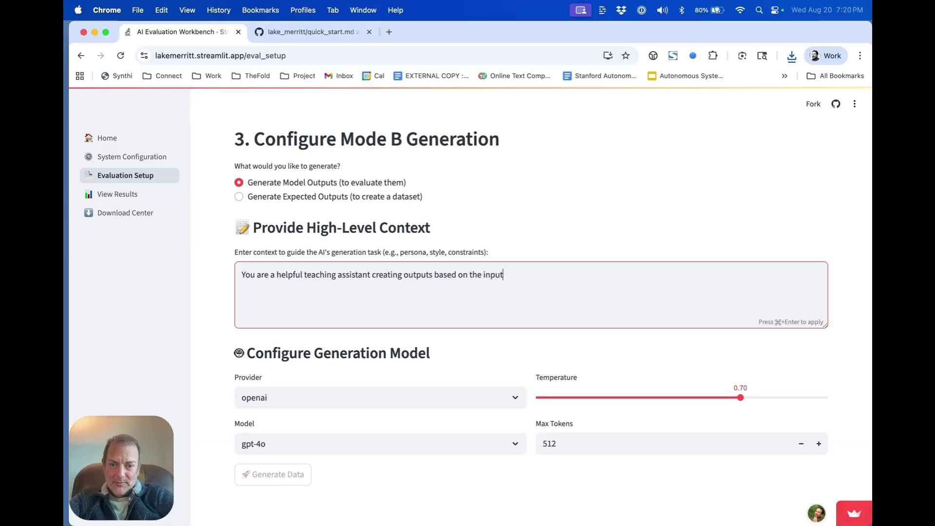
scroll(519, 328, "down", 1)
Expand the data preview of inputs_and_expected_outputs.csv to check its input and expected_output columns
scroll(520, 327, "up", 3)
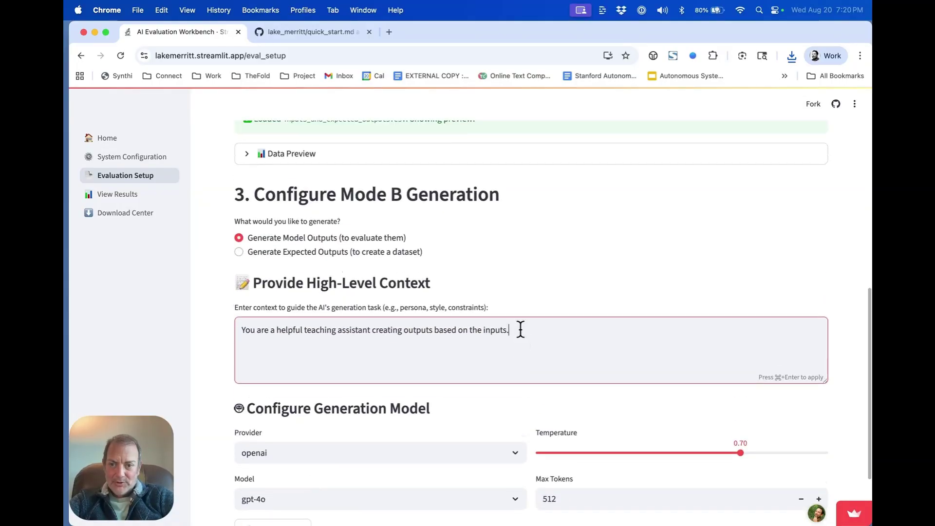
left_click(475, 175)
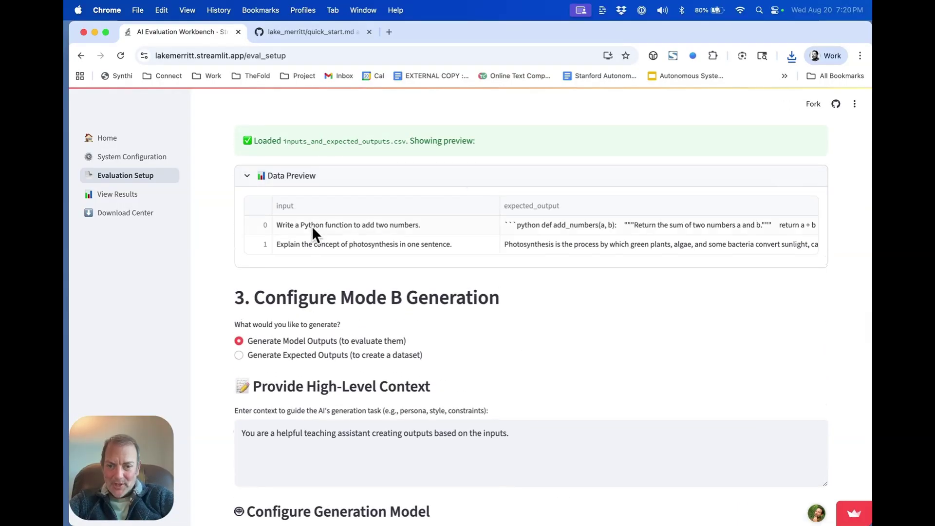
scroll(567, 297, "down", 4)
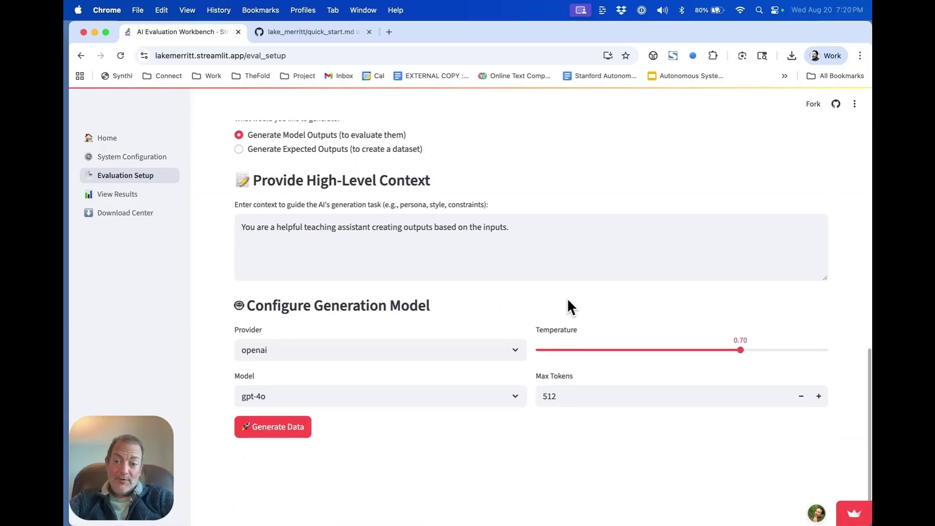
Generate model outputs with openai gpt-4o and compare the output and expected_output columns of the generated data
left_click(289, 428)
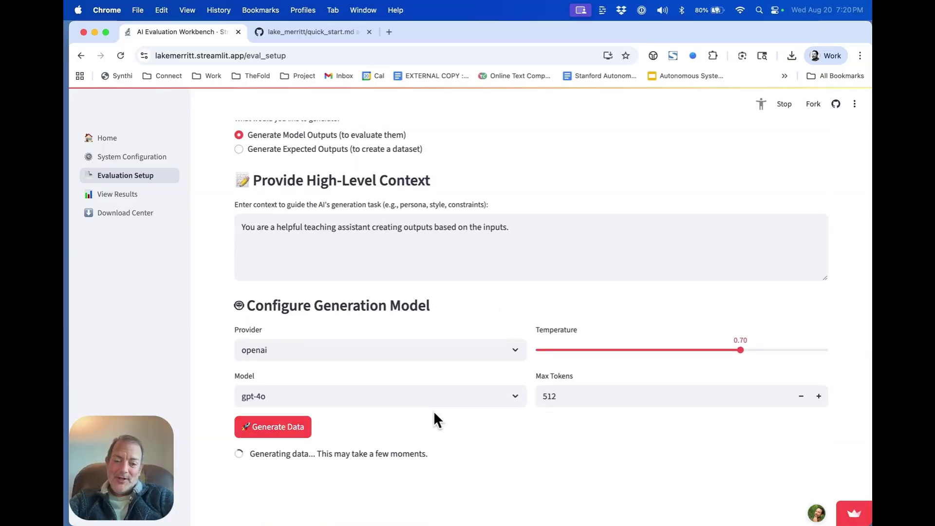
scroll(552, 446, "down", 4)
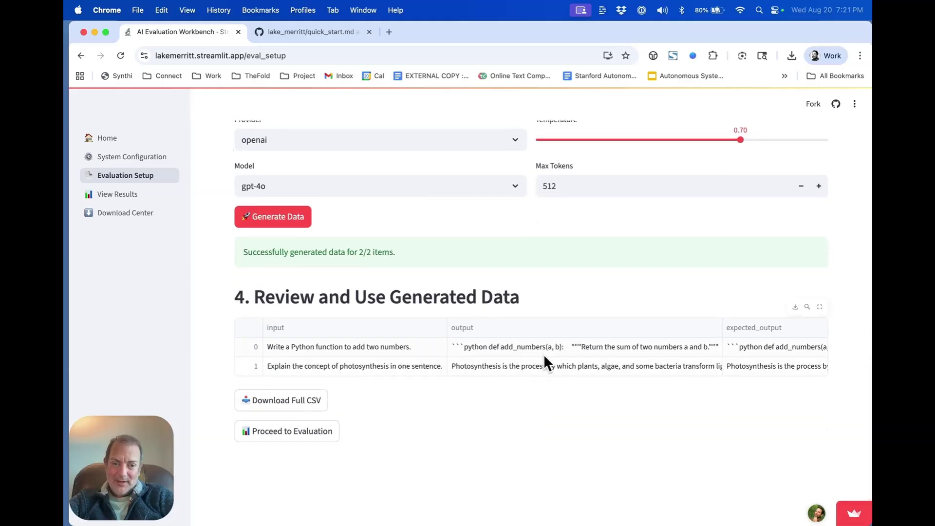
scroll(544, 357, "right", 3)
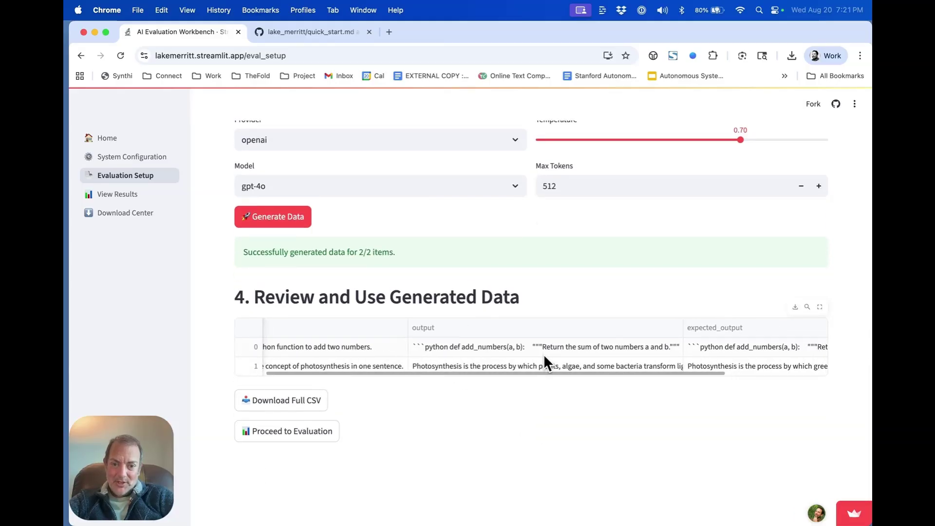
scroll(543, 354, "right", 4)
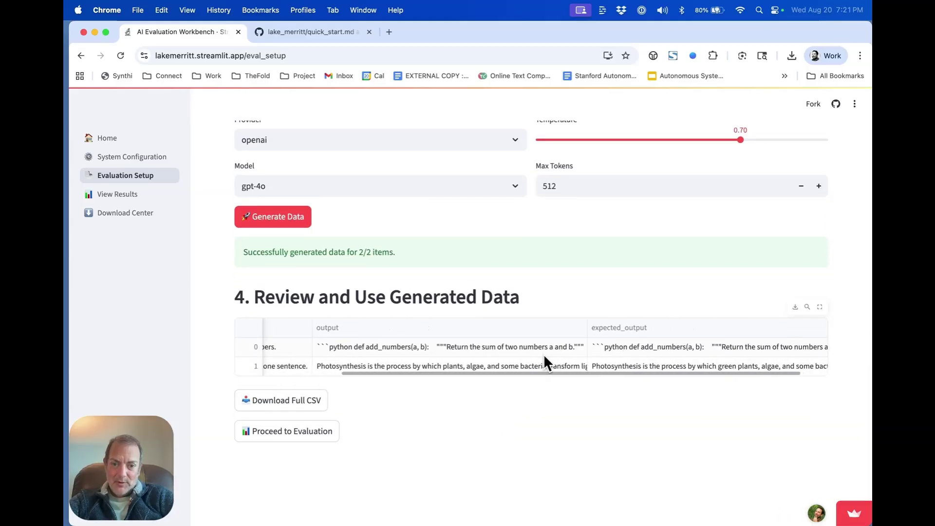
scroll(660, 355, "right", 2)
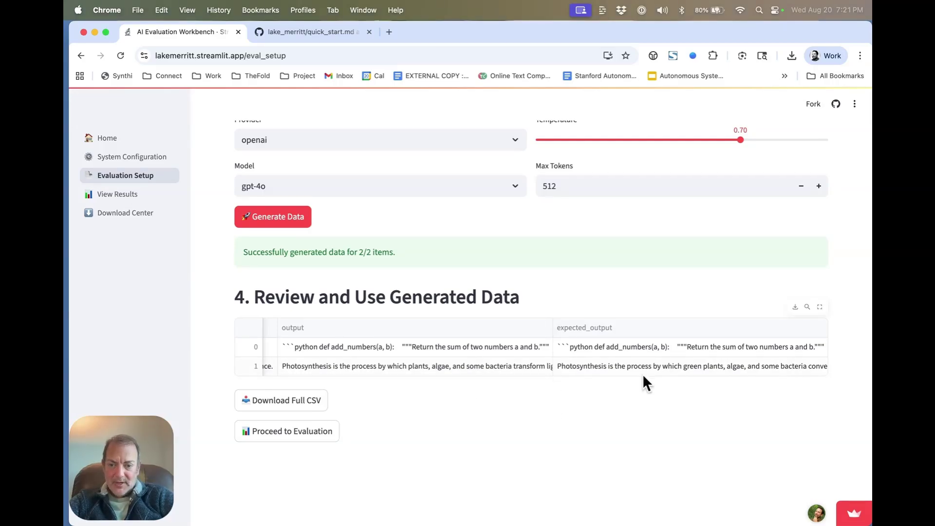
Download the full generated CSV into the LakeMerrittWalkThroughs folder as inputs_and_outputs_and_expected_outputs.csv
scroll(548, 399, "up", 2)
scroll(548, 403, "down", 2)
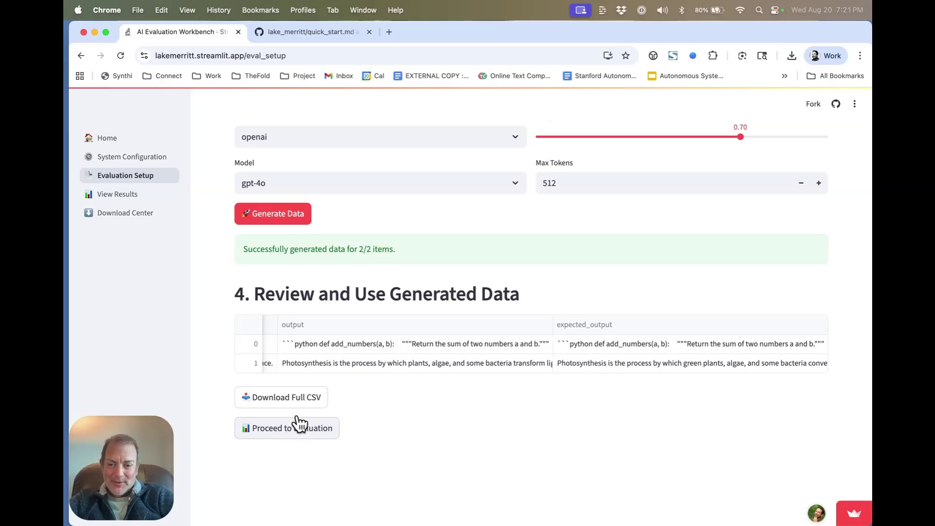
scroll(292, 401, "up", 7)
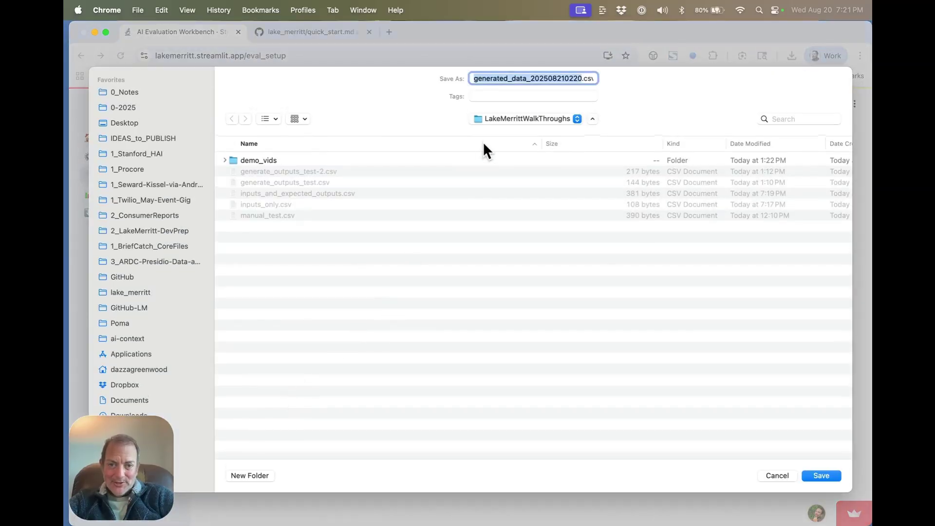
key("Return")
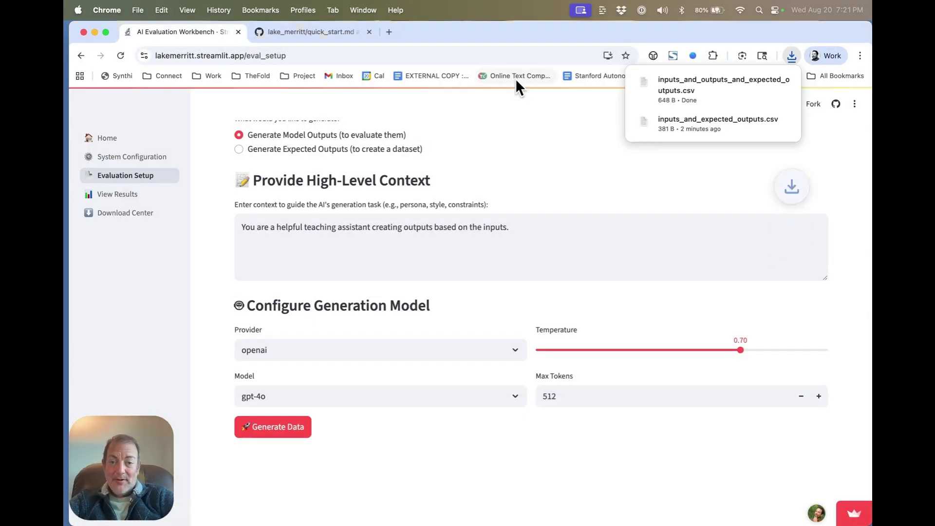
Remove inputs_and_expected_outputs.csv from the upload and upload inputs_and_outputs_and_expected_outputs.csv in its place
scroll(421, 321, "up", 3)
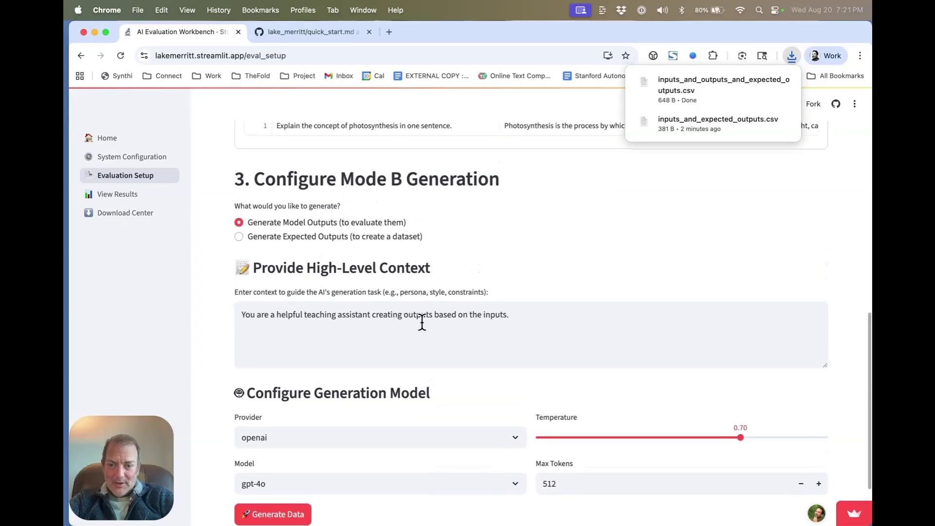
scroll(421, 322, "down", 2)
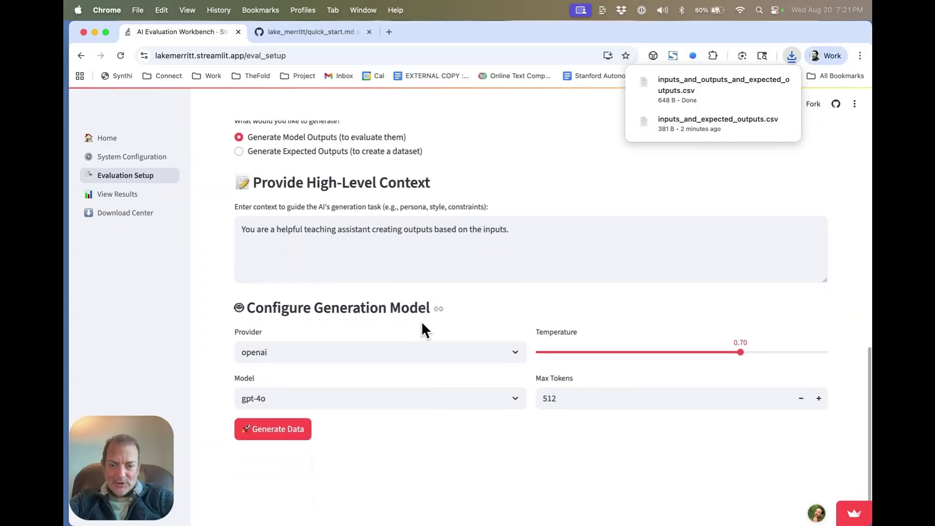
scroll(421, 322, "up", 6)
scroll(422, 322, "down", 1)
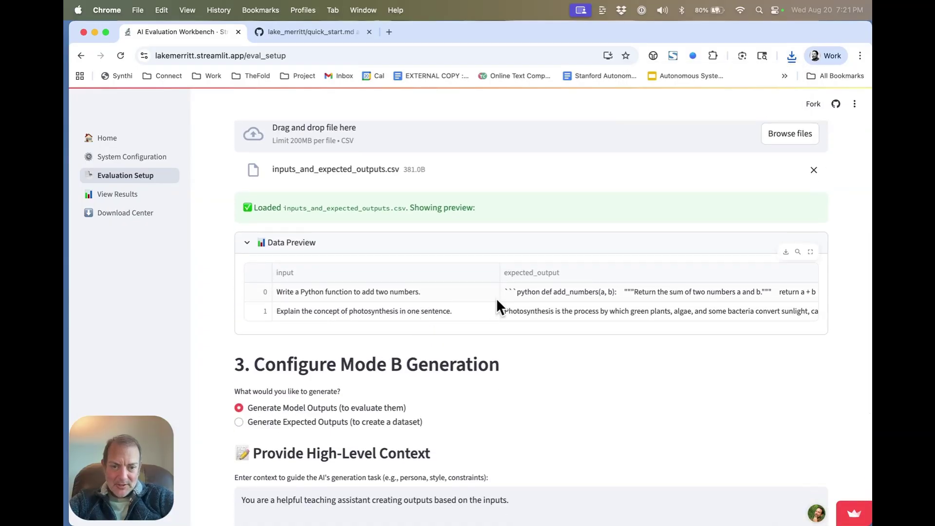
scroll(496, 298, "up", 3)
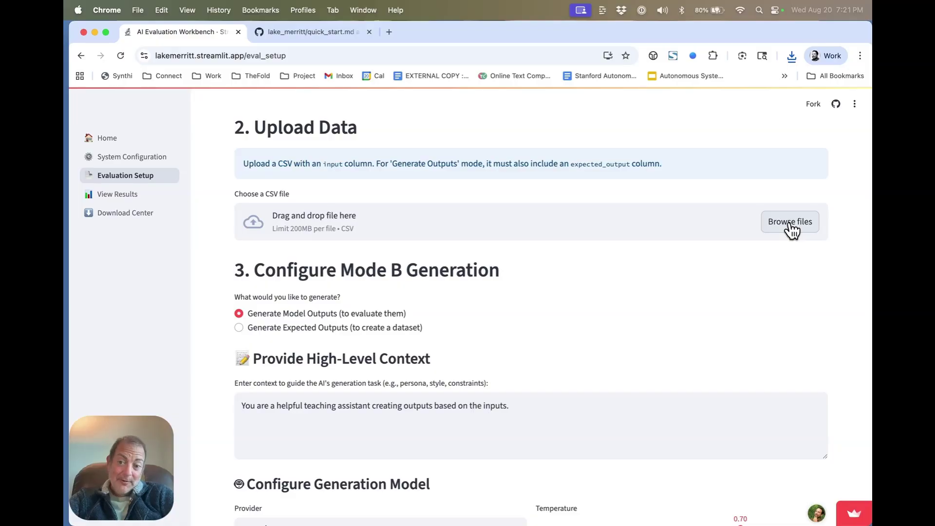
left_click(789, 224)
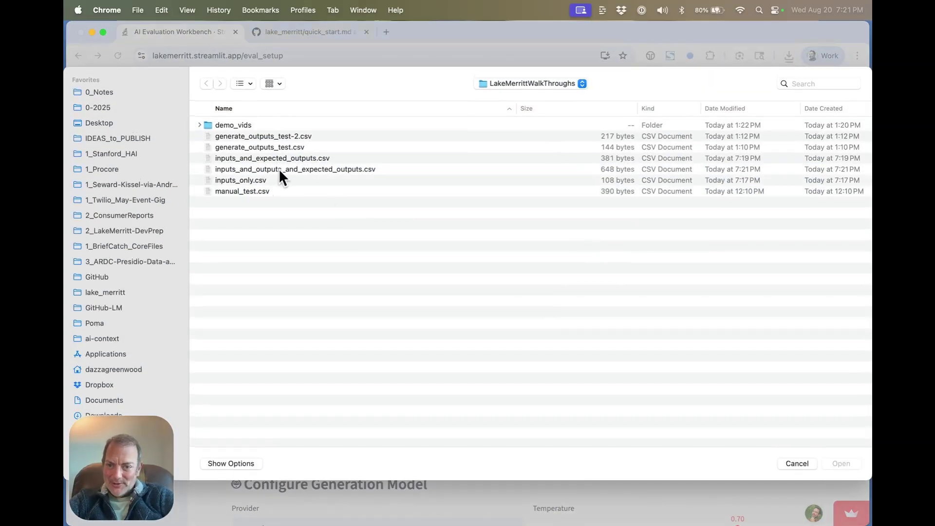
double_click(281, 168)
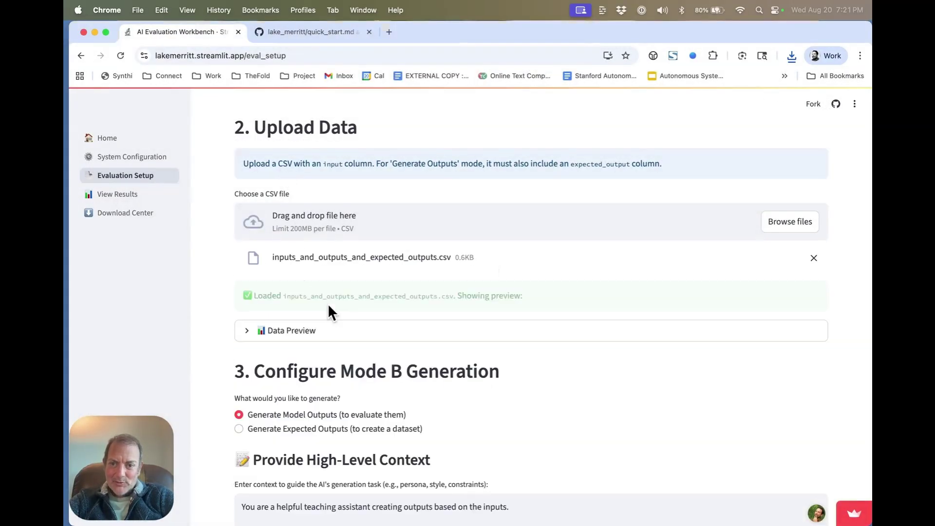
Replace the high-level generation context with "Evaluate these results"
scroll(328, 303, "down", 3)
scroll(329, 312, "down", 2)
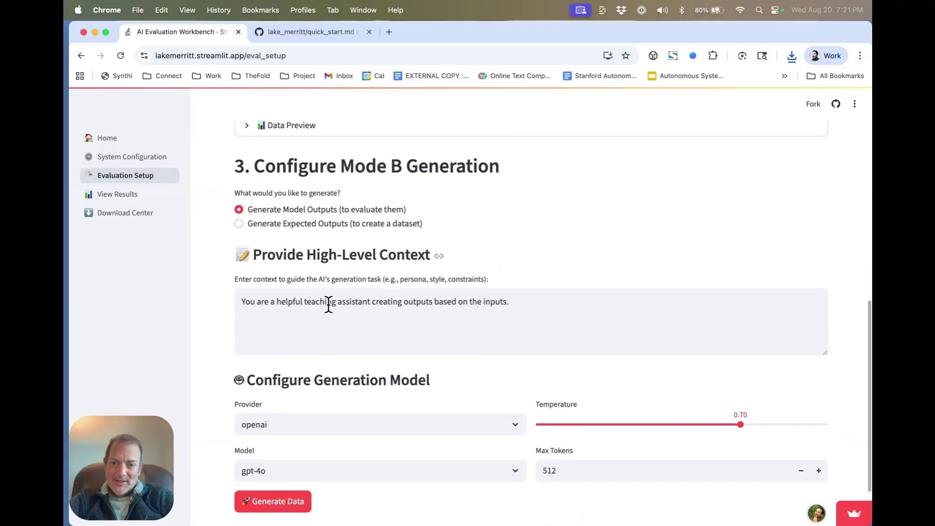
left_click(385, 302)
key("super+a")
type("Evaluate these")
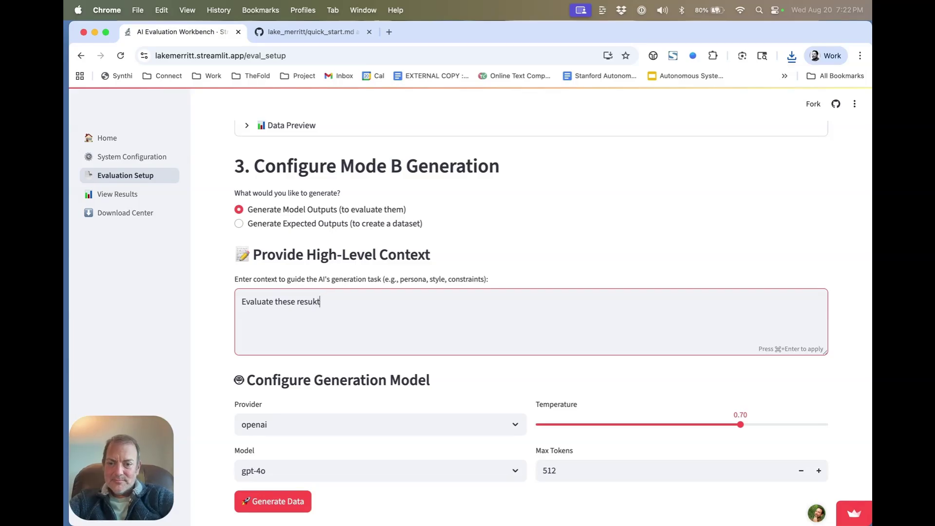
scroll(469, 276, "down", 3)
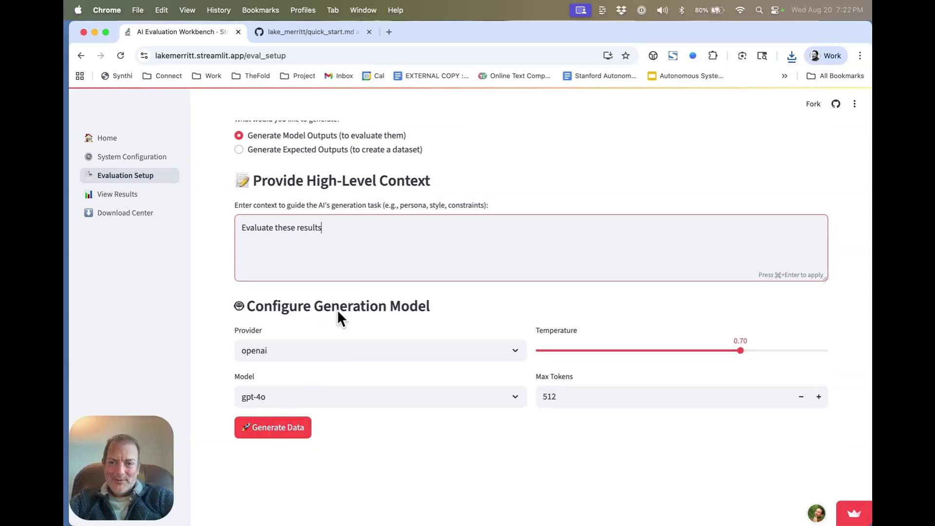
Switch the evaluation workflow to Mode A: Evaluate Existing Outputs
scroll(366, 254, "up", 10)
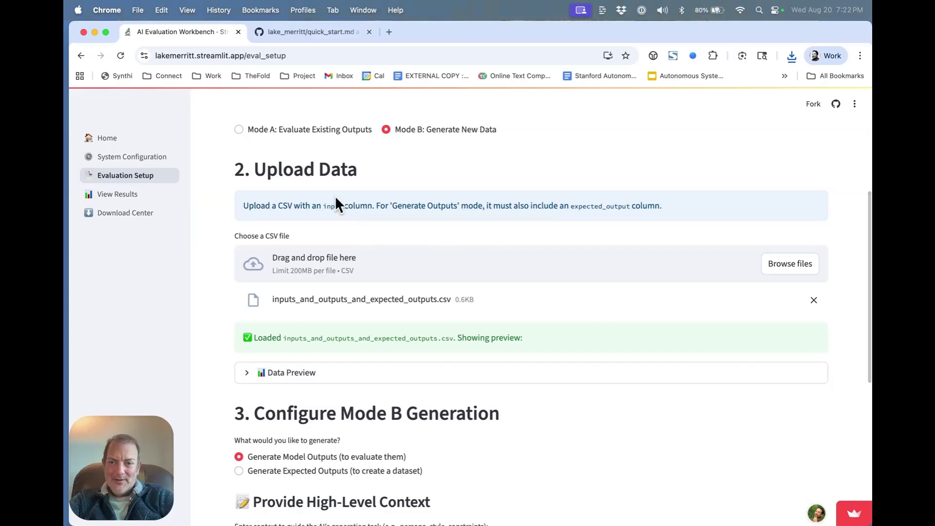
scroll(335, 199, "up", 3)
left_click(238, 197)
scroll(385, 229, "down", 2)
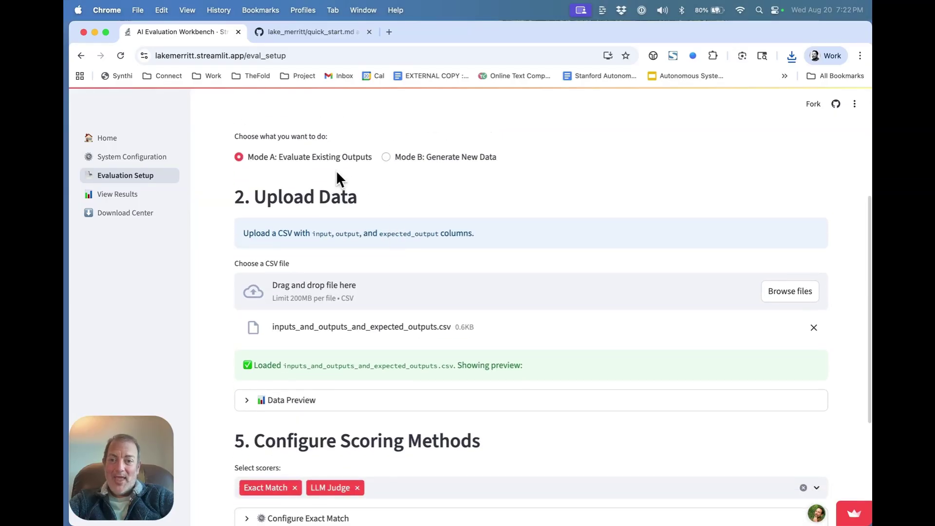
left_click_drag(292, 156, 375, 161)
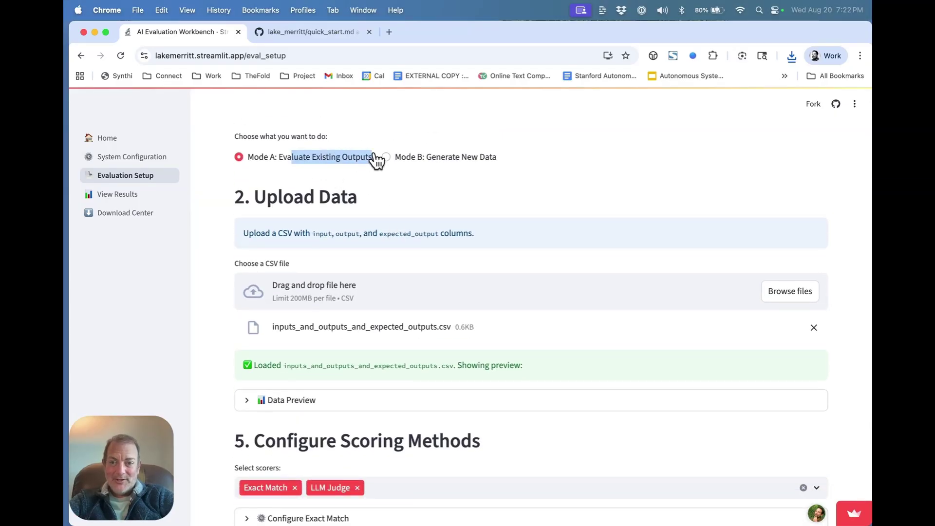
left_click(392, 188)
Check the input, output and expected_output columns in the uploaded CSV's data preview, and collapse it again
scroll(392, 188, "down", 3)
scroll(393, 190, "down", 3)
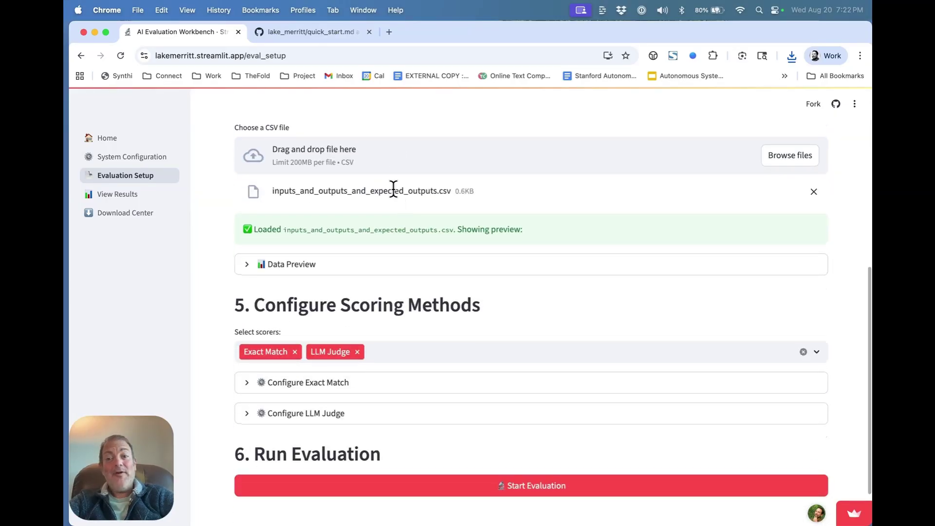
scroll(387, 295, "down", 3)
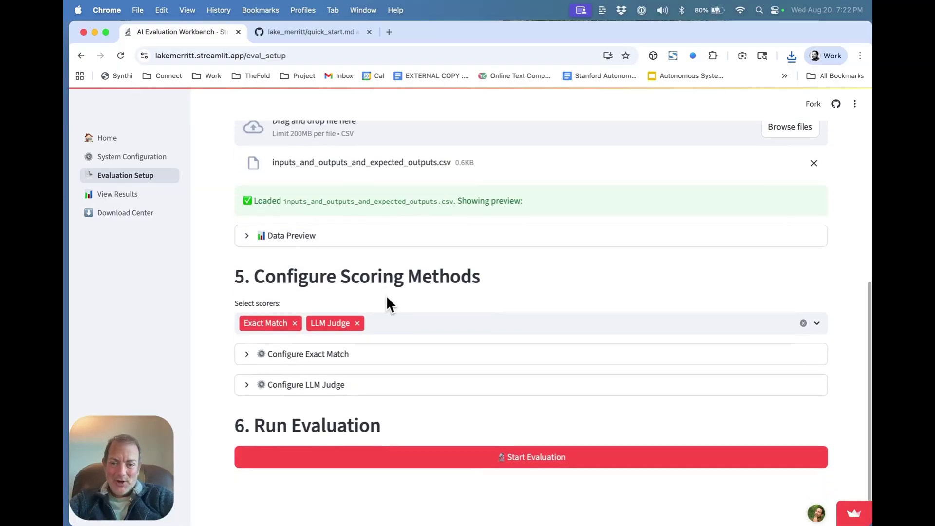
left_click(388, 209)
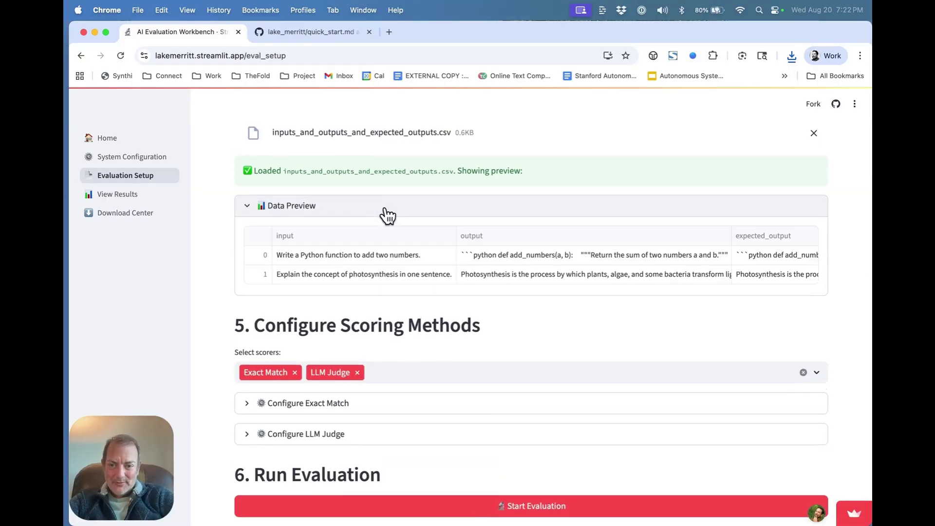
left_click(442, 212)
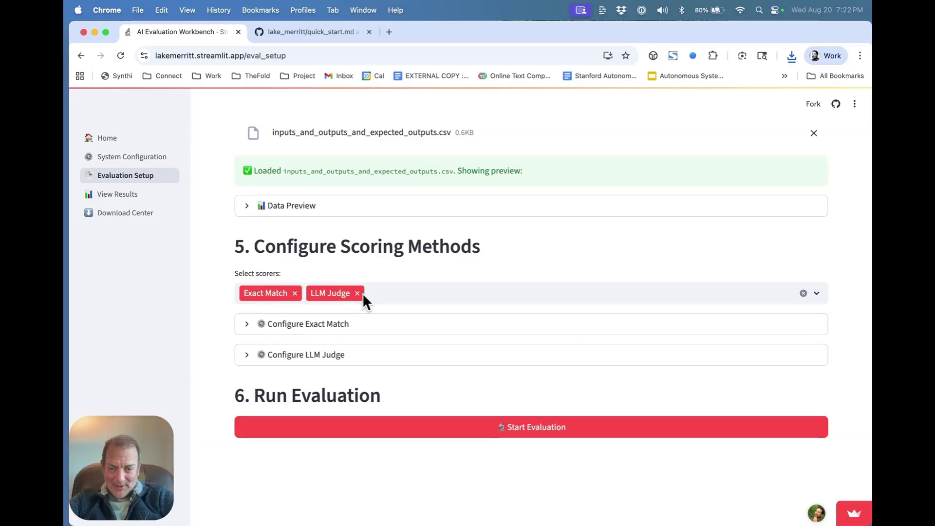
Review the LLM Judge configuration and prompt template, and start the evaluation with the Exact Match and LLM Judge scorers
left_click(350, 355)
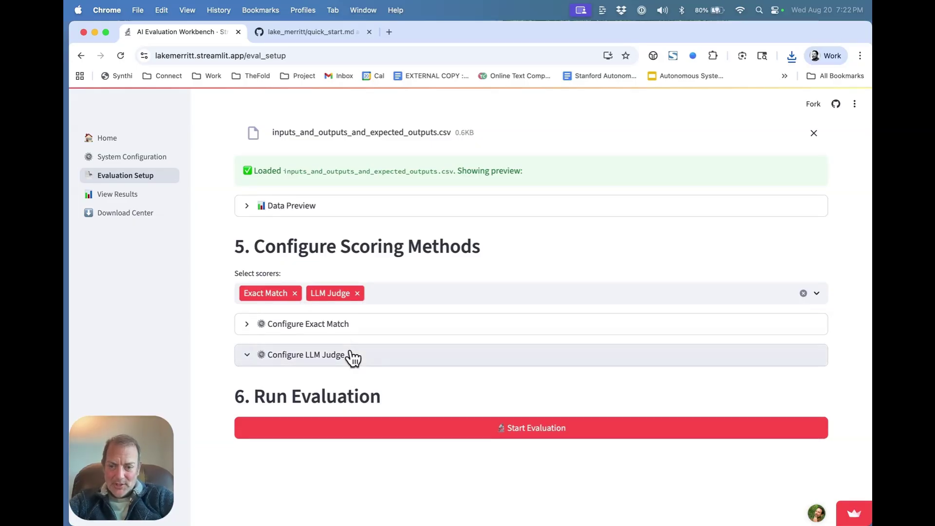
scroll(351, 353, "down", 5)
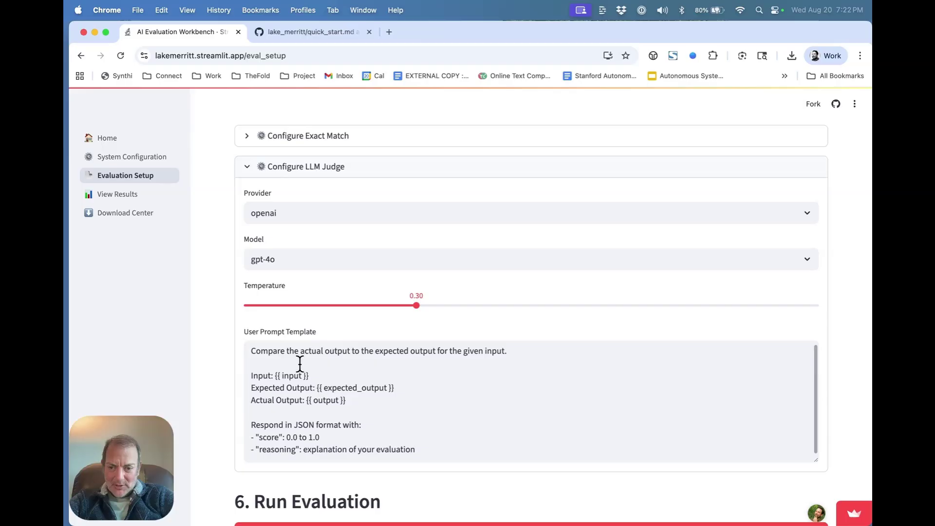
scroll(355, 447, "down", 3)
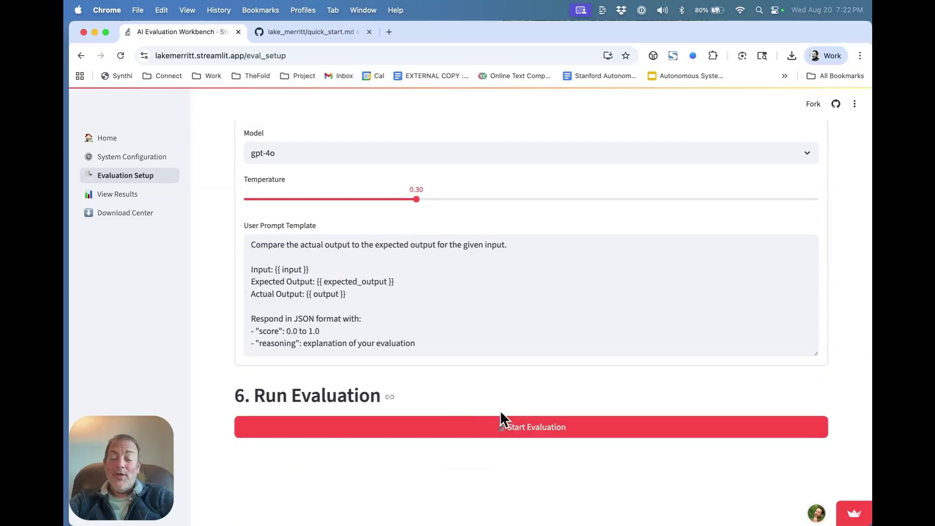
left_click(504, 425)
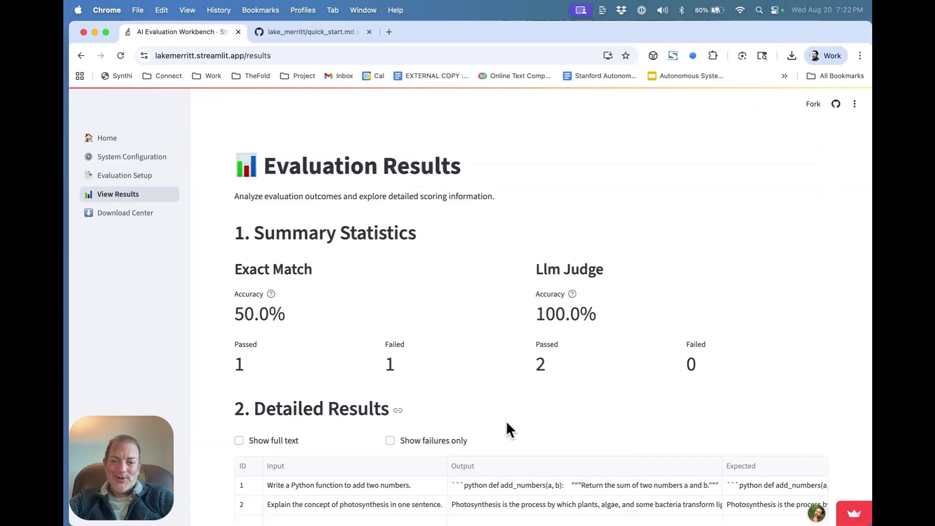
Examine the summary statistics and each row's Exact Match and LLM Judge scores in the detailed results table
scroll(509, 428, "down", 2)
scroll(506, 419, "down", 2)
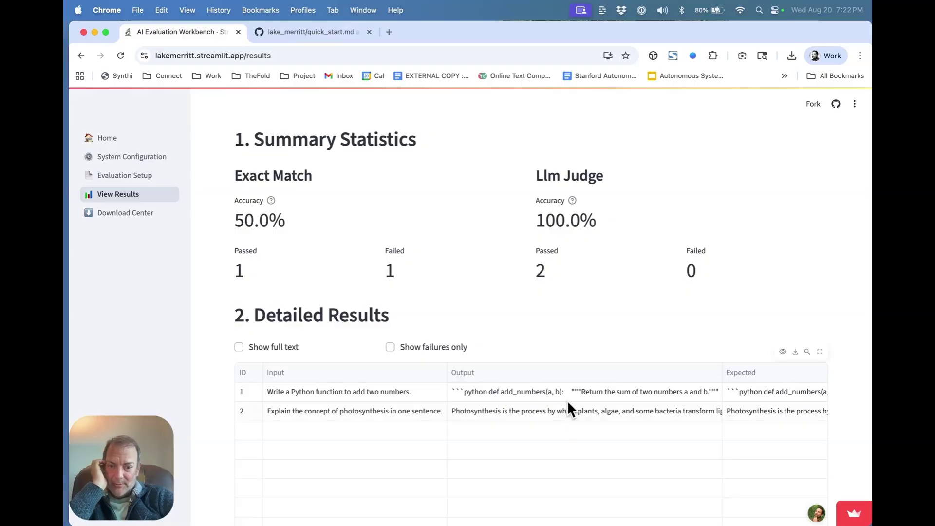
scroll(568, 403, "right", 10)
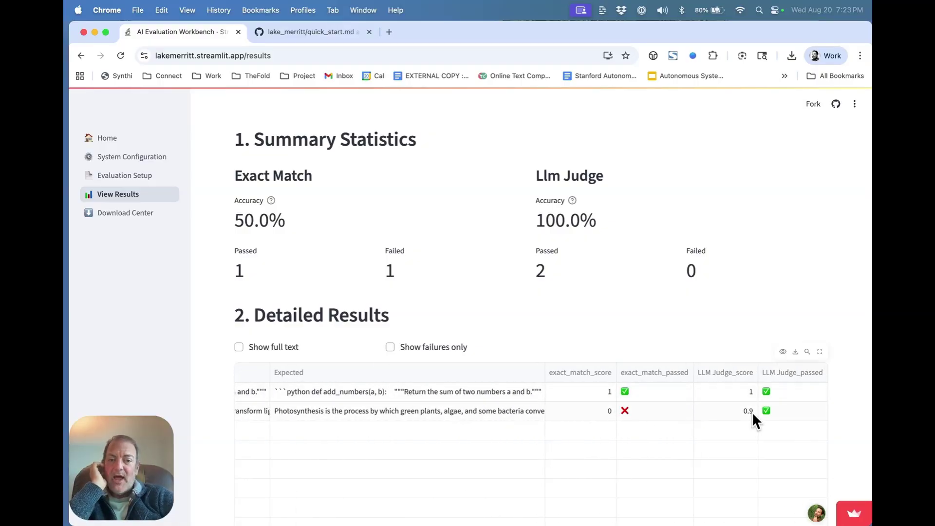
scroll(710, 414, "left", 10)
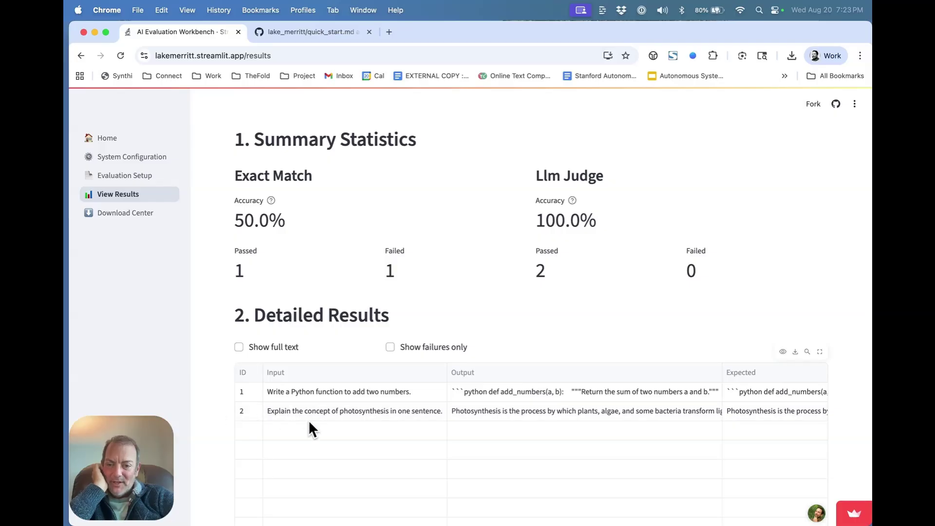
Select item 2 in the Detailed Item Analysis and compare its actual output, expected output and scoring details
scroll(308, 419, "down", 10)
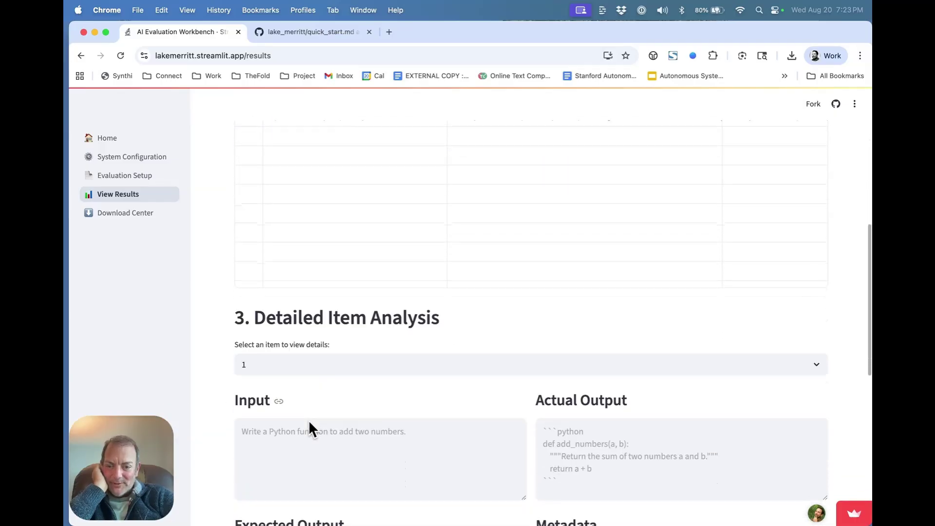
scroll(309, 421, "down", 1)
left_click(333, 342)
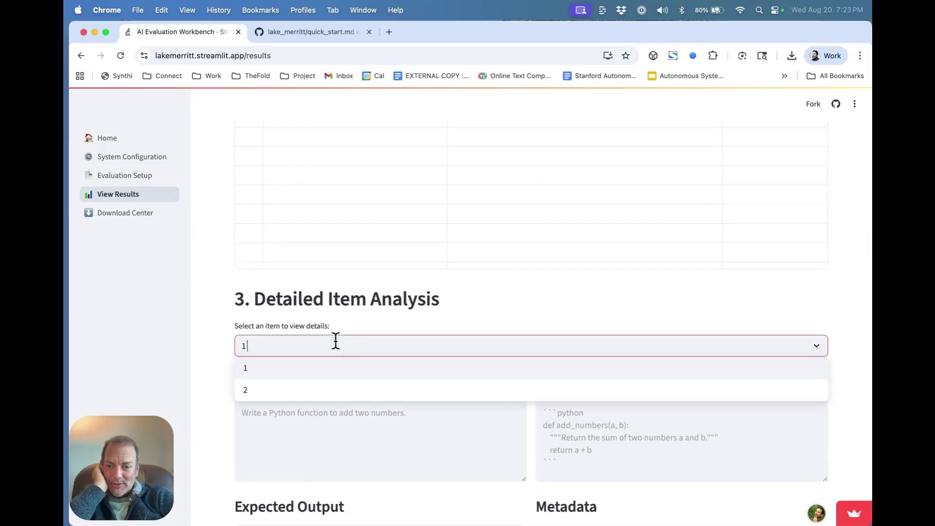
left_click(319, 392)
scroll(361, 409, "down", 5)
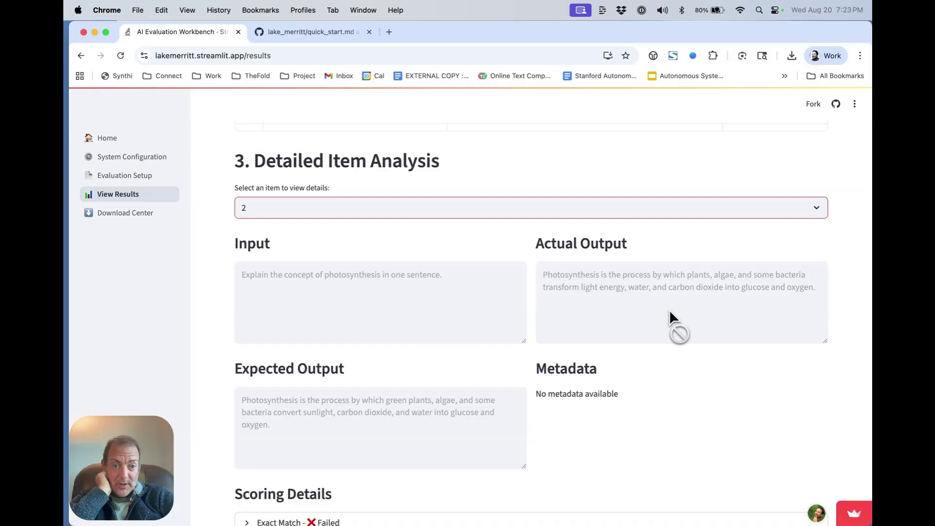
scroll(669, 310, "down", 3)
scroll(670, 313, "down", 1)
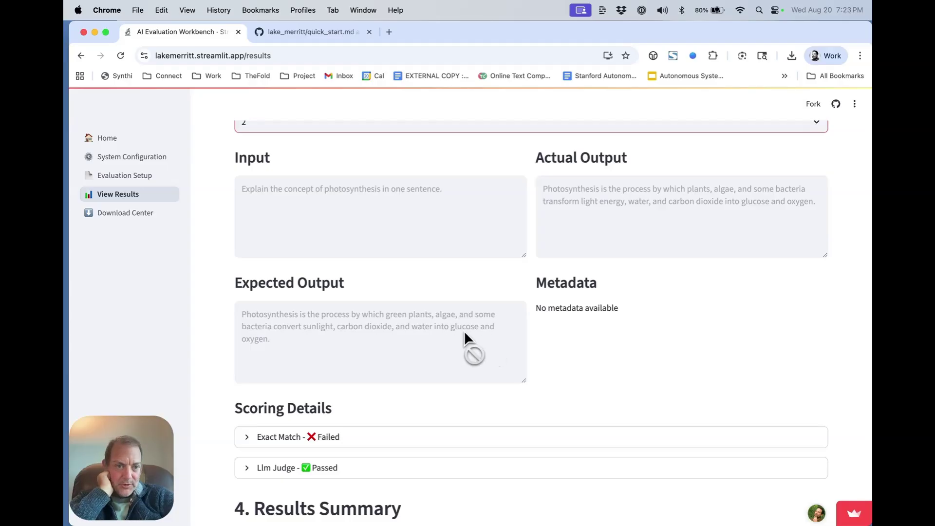
Expand item 2's LLM Judge and Exact Match scoring details, and read their scores, reasoning and additional details
scroll(463, 331, "down", 5)
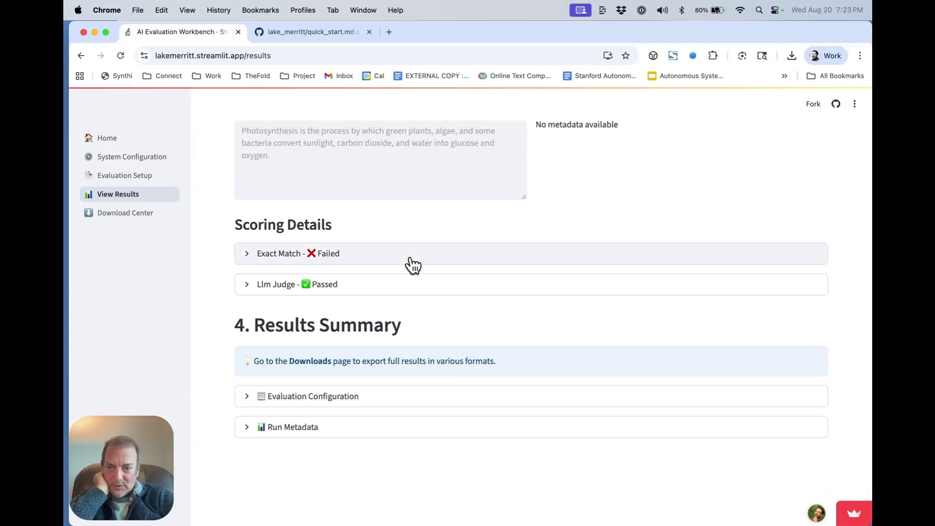
left_click(403, 291)
scroll(403, 292, "down", 3)
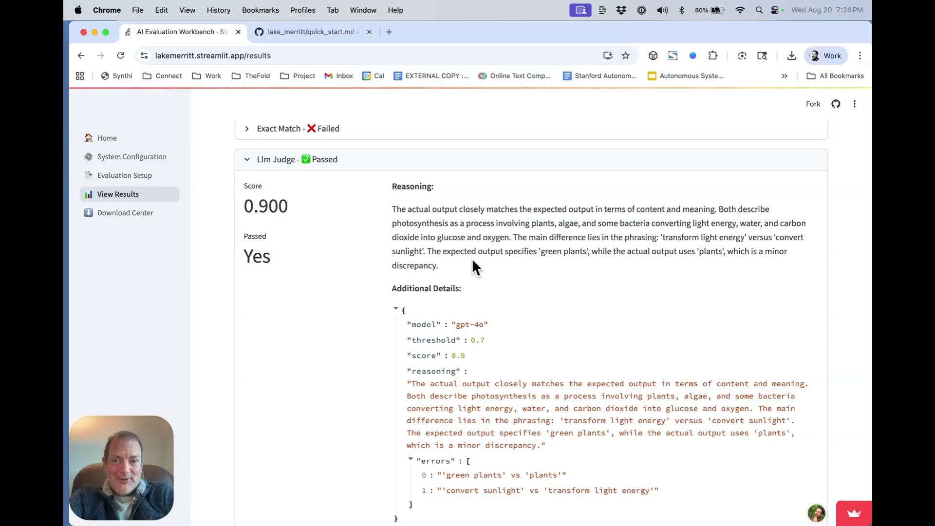
scroll(477, 295, "down", 1)
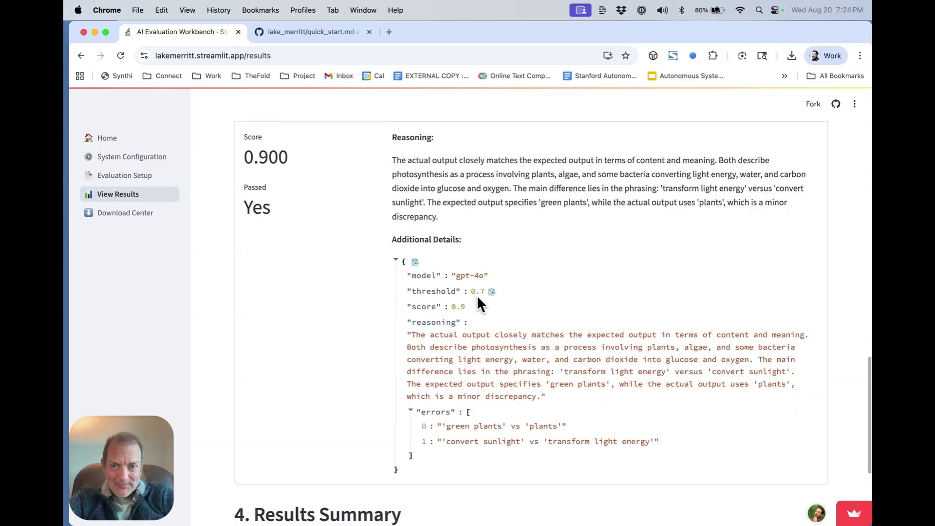
scroll(477, 297, "down", 8)
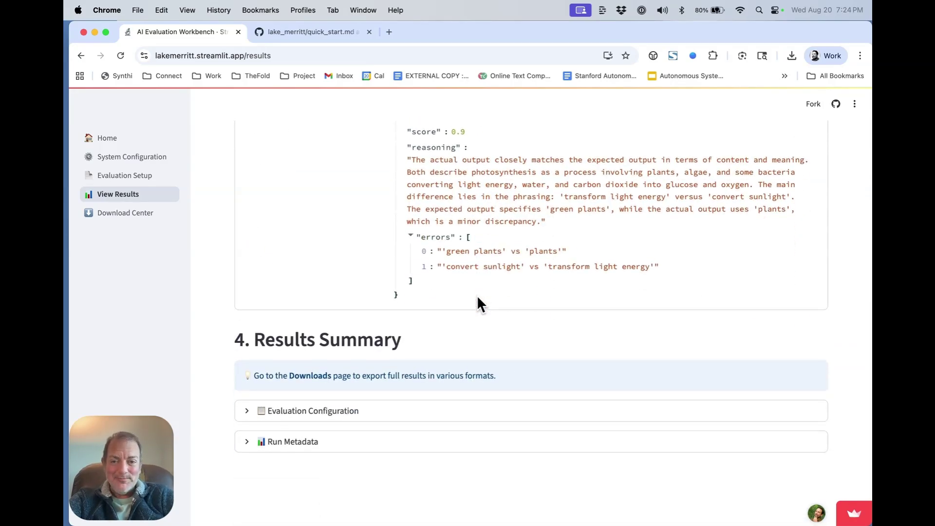
scroll(477, 298, "up", 12)
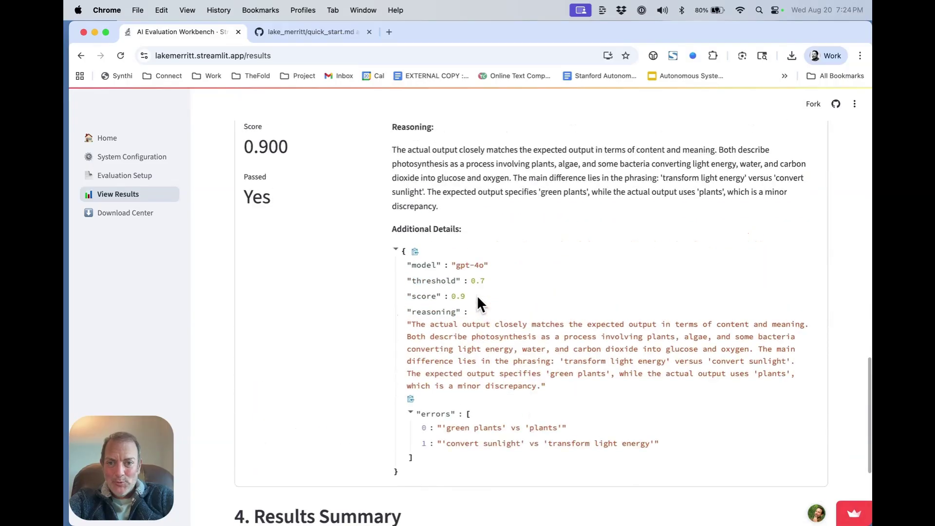
scroll(477, 298, "up", 3)
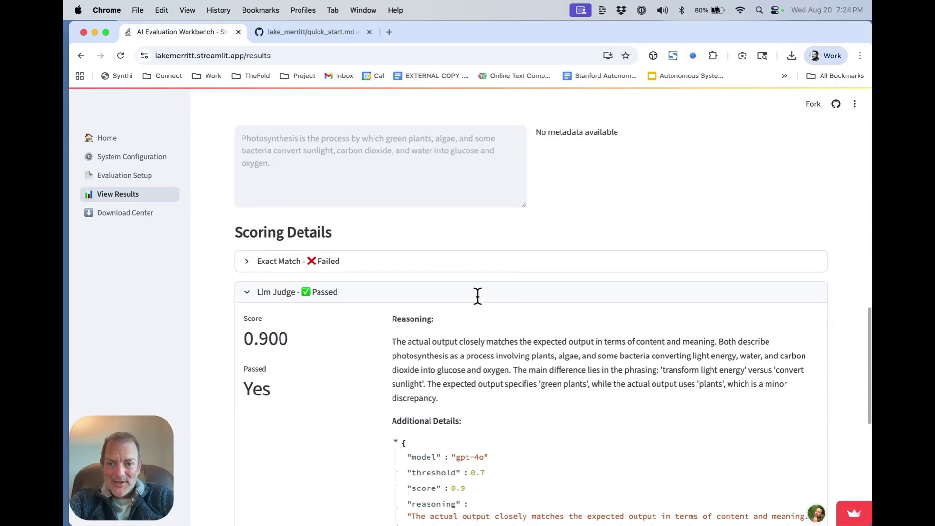
left_click(444, 266)
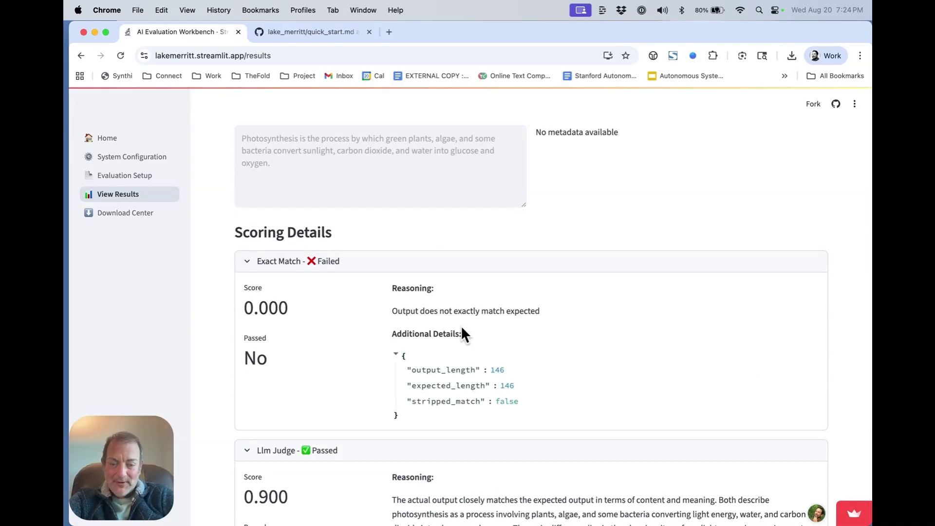
Compare each row's output, expected output and exact match score in the Detailed Results table
scroll(462, 328, "up", 16)
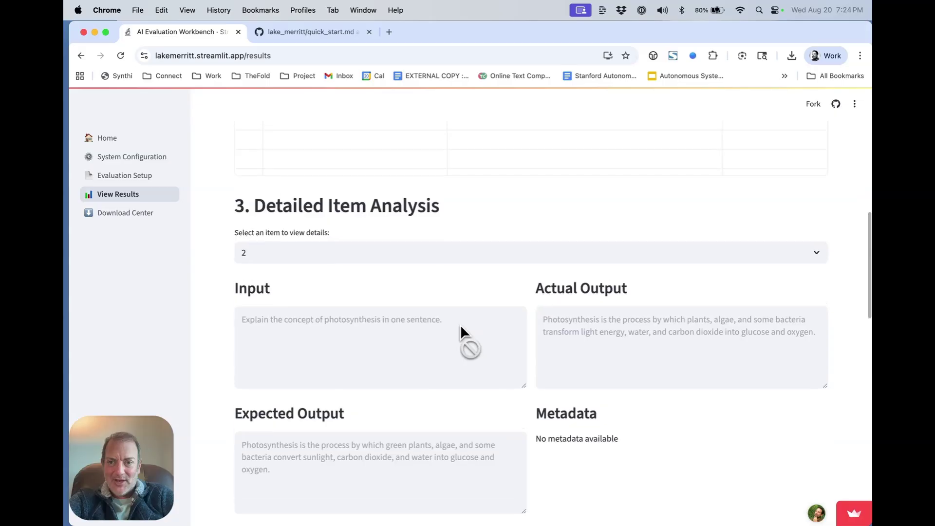
scroll(461, 325, "up", 8)
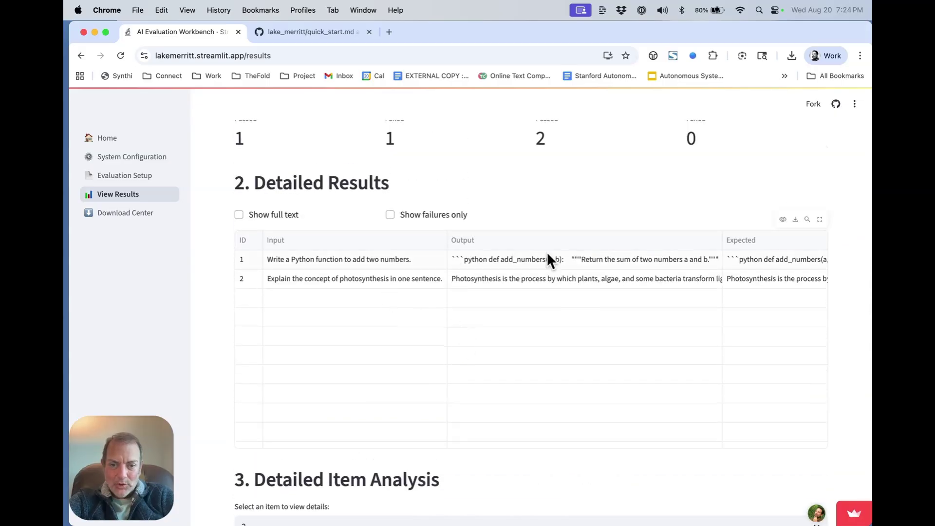
scroll(593, 267, "right", 6)
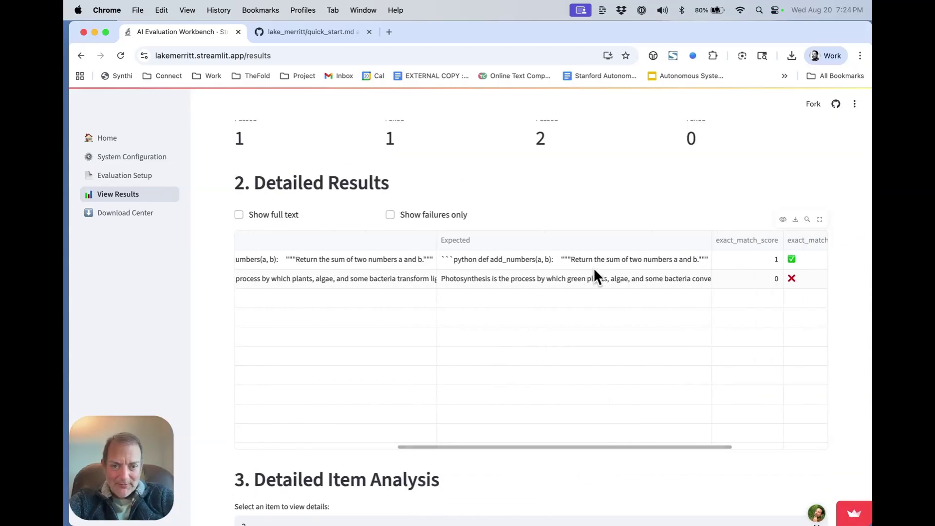
Select item 1 in the Detailed Item Analysis and examine its outputs, LLM Judge reasoning and expanded Exact Match details
scroll(593, 267, "down", 4)
scroll(593, 267, "down", 3)
left_click(528, 378)
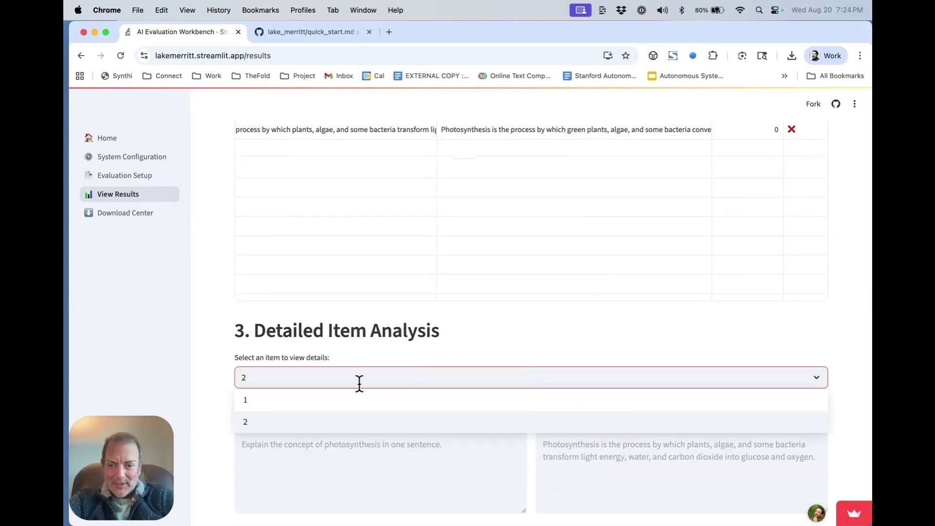
left_click(338, 406)
scroll(338, 406, "down", 12)
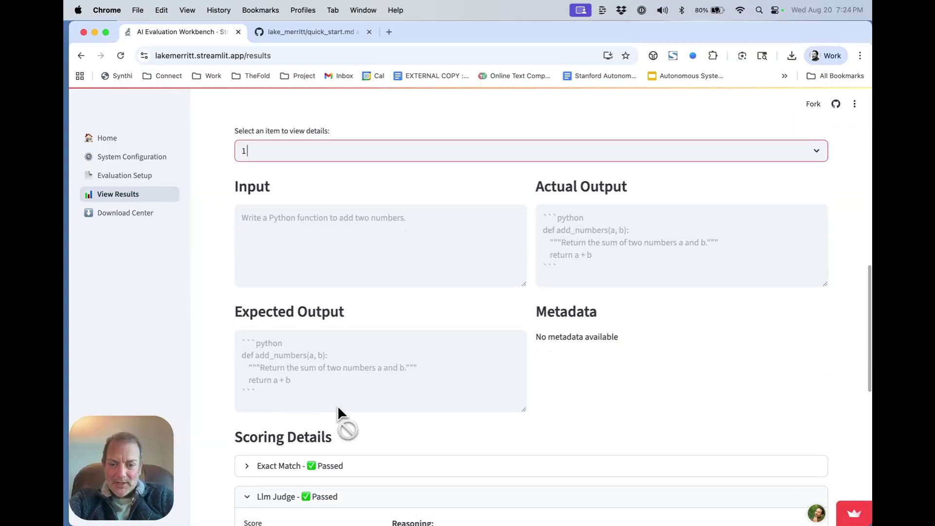
scroll(523, 311, "down", 5)
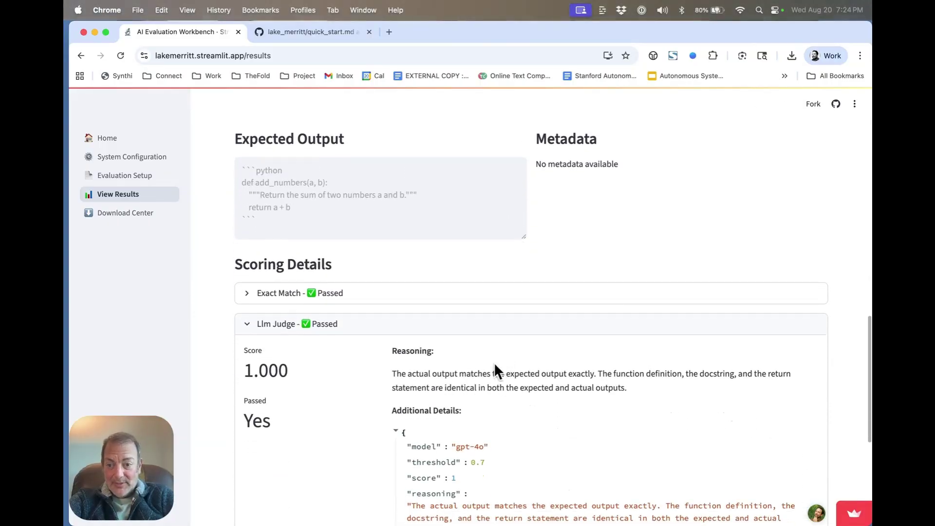
scroll(427, 378, "down", 6)
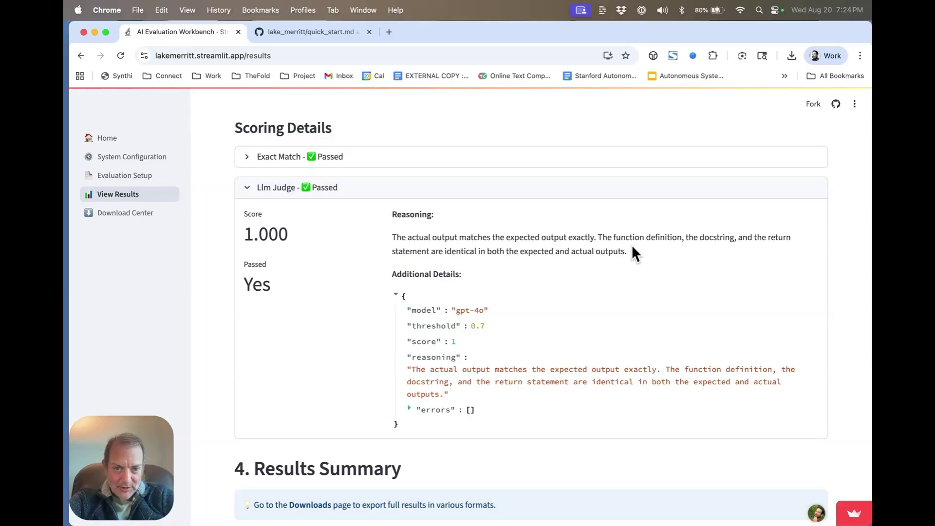
double_click(579, 234)
left_click(438, 167)
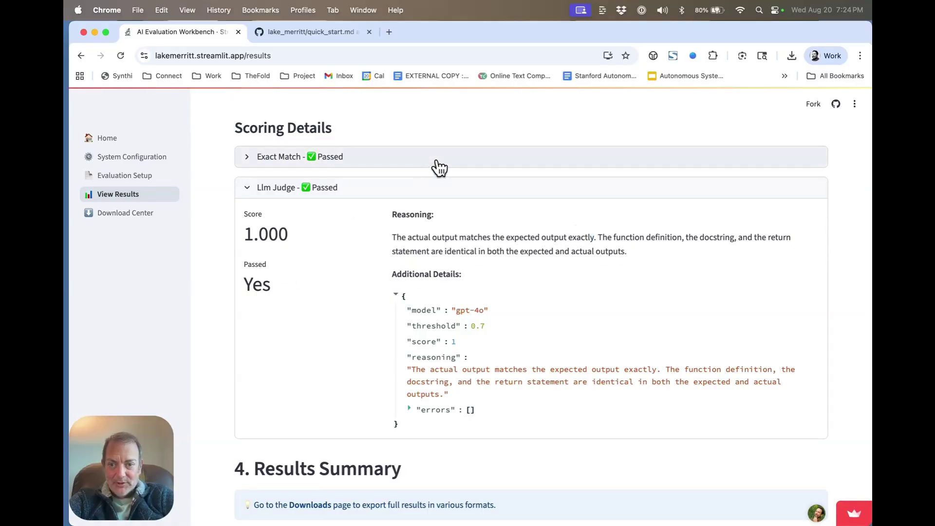
scroll(452, 287, "down", 6)
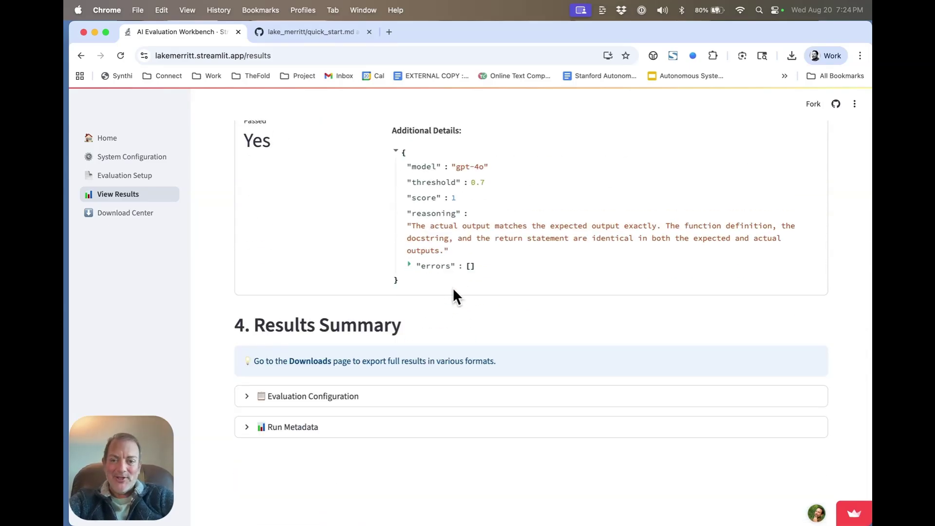
scroll(452, 287, "up", 8)
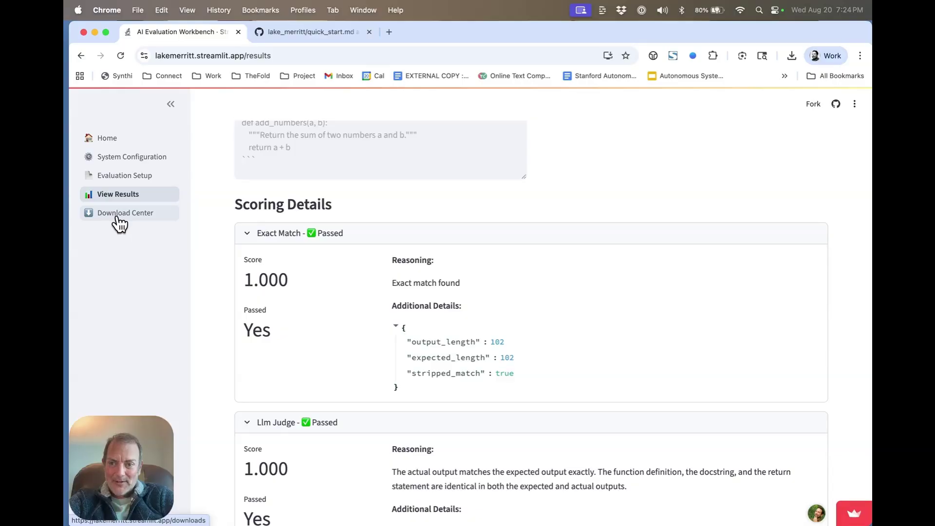
Download the results CSV from the Download Center into a new folder named Guide_2_B_Reports
left_click(117, 217)
scroll(347, 273, "down", 3)
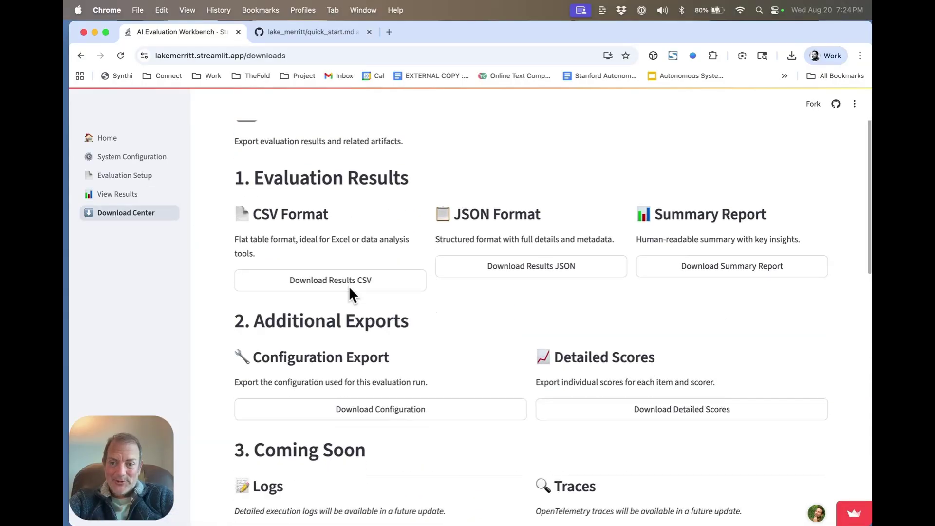
scroll(349, 288, "down", 1)
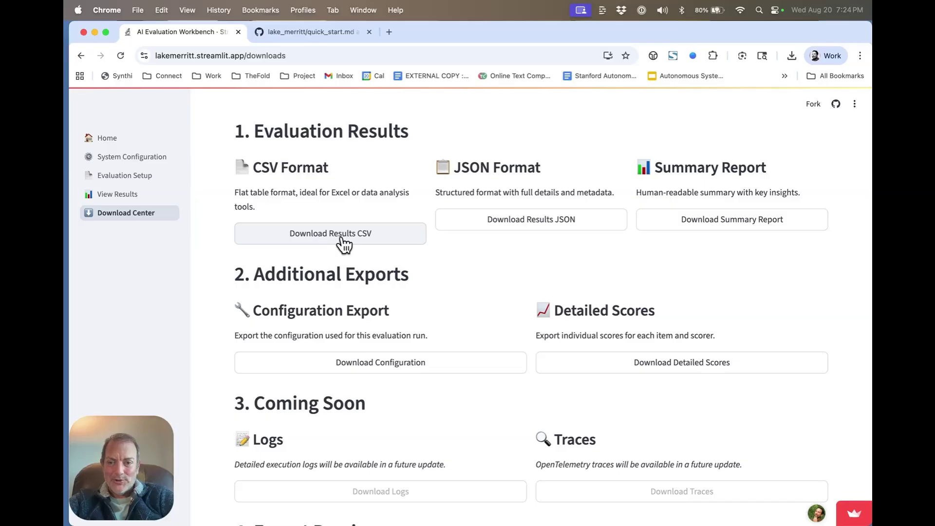
left_click(342, 238)
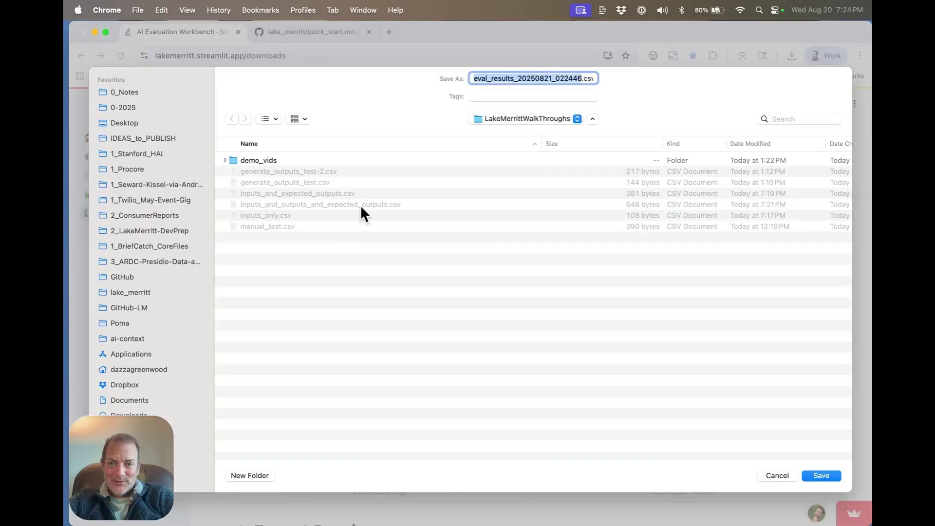
left_click(256, 475)
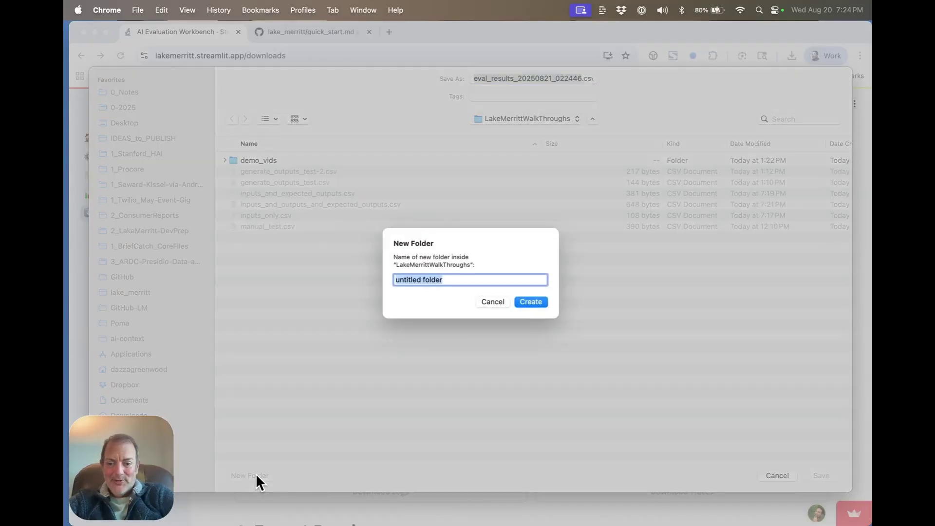
key("BackSpace")
type("Guide_2_B_")
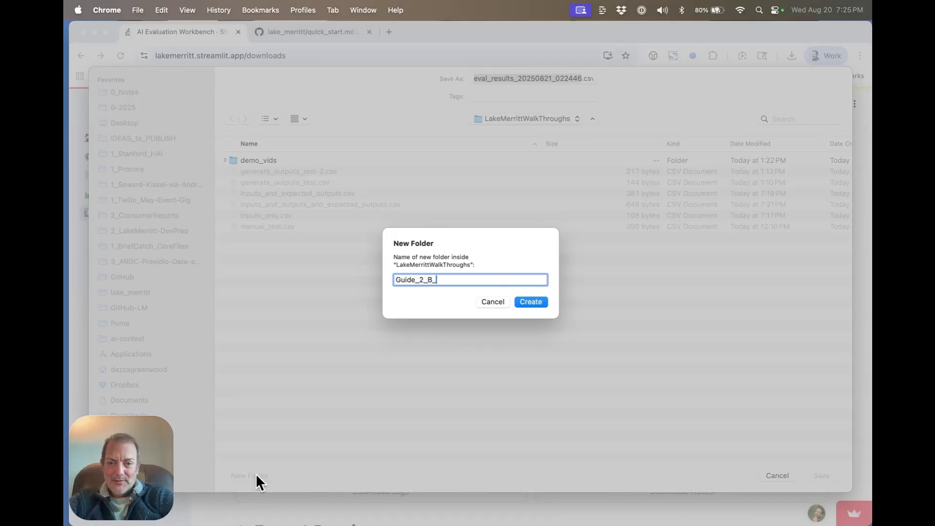
type("Responrts")
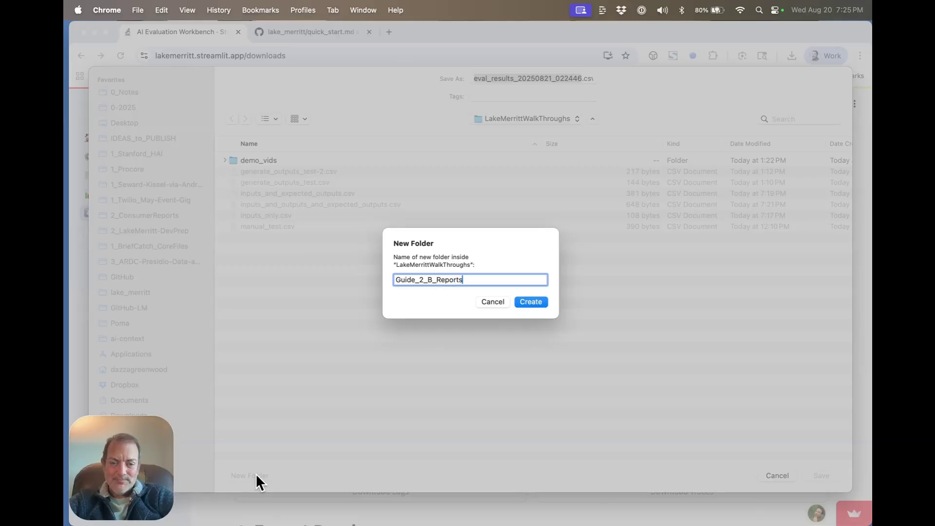
key("Return")
key("Return")
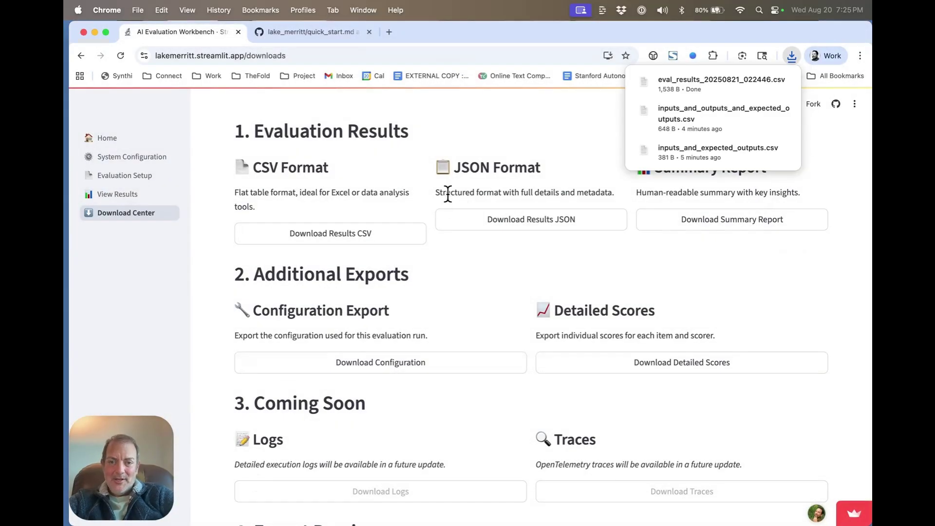
Download the results JSON, summary report, configuration and detailed scores into the Guide_2_B_Reports folder
left_click(505, 218)
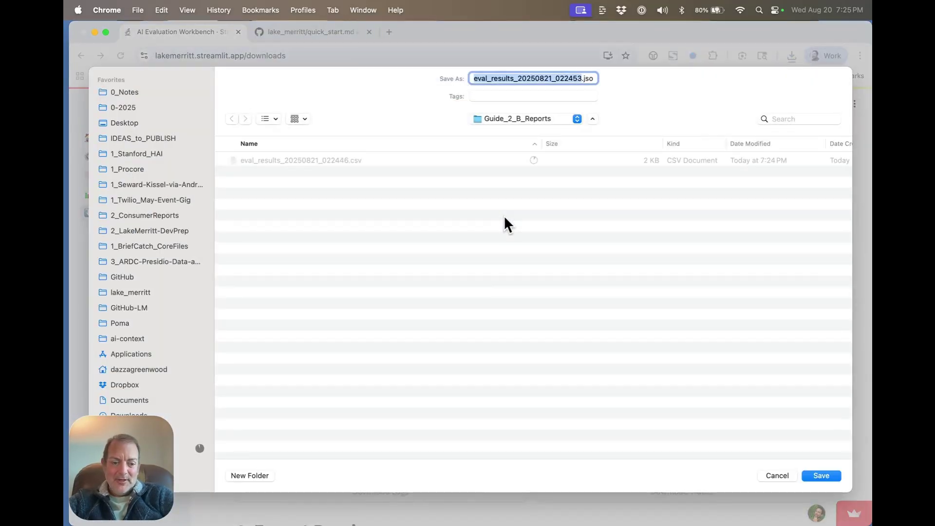
key("Return")
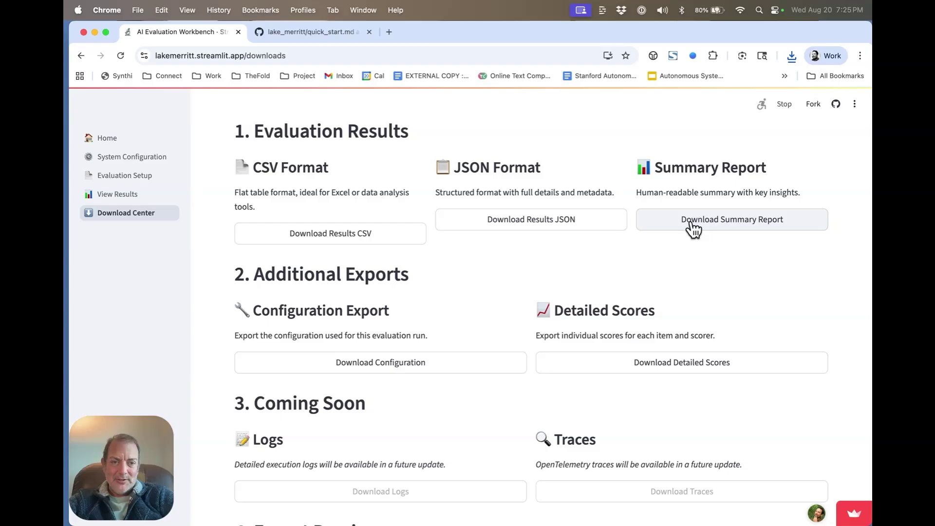
left_click(689, 222)
key("Return")
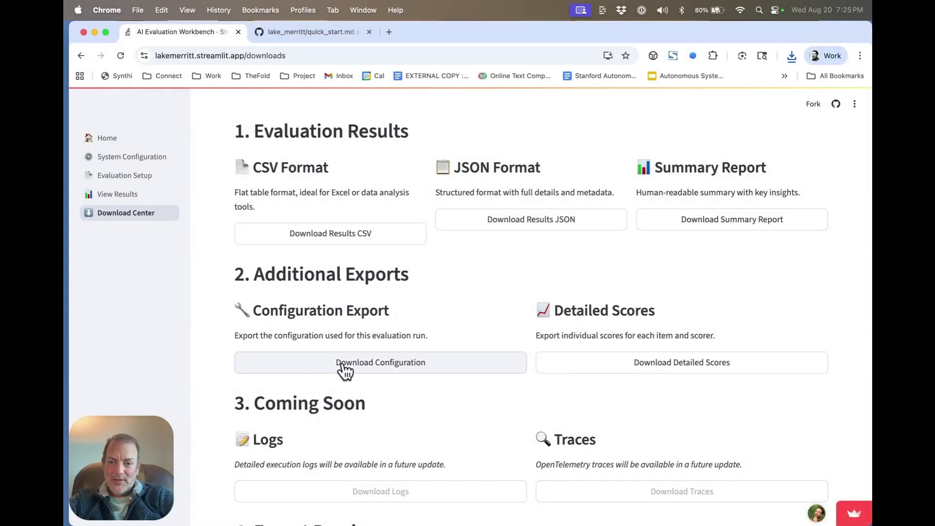
left_click(346, 369)
key("Return")
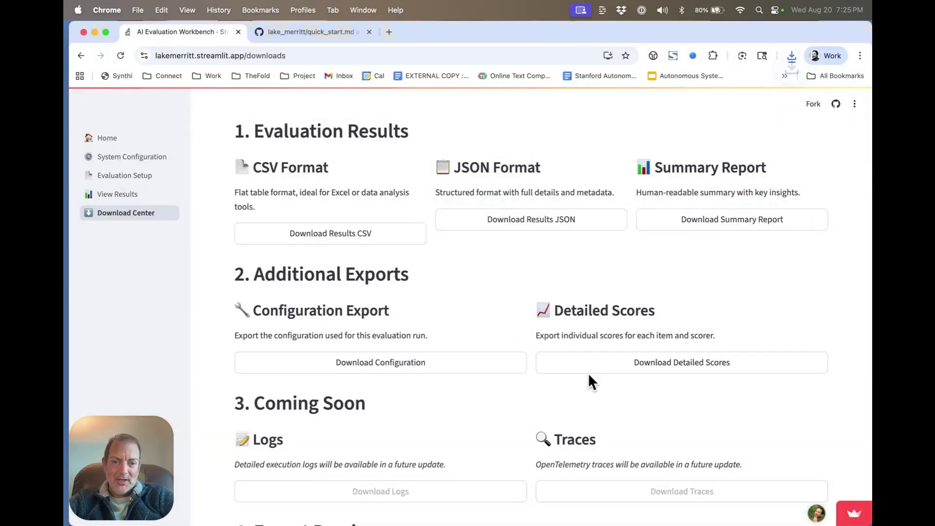
left_click(633, 365)
key("Return")
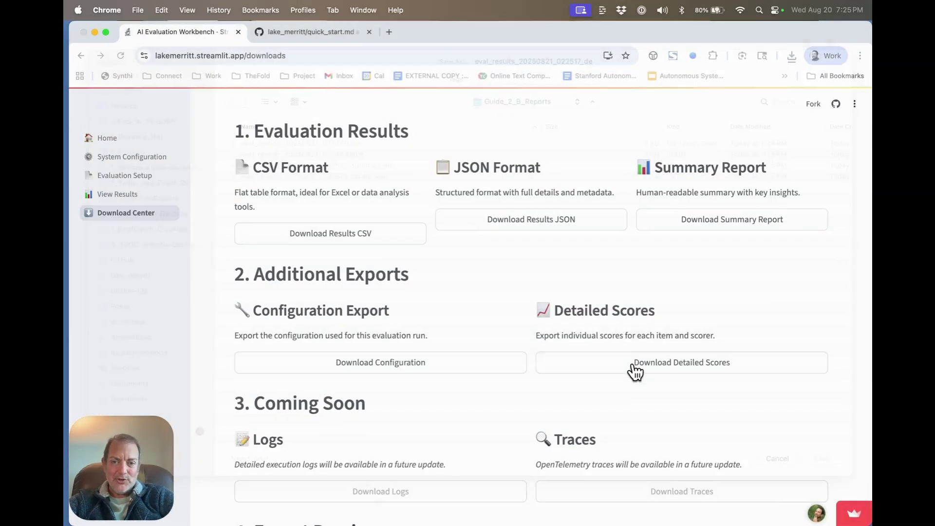
Show the downloaded detailed scores file in Finder and open all five files in the Guide_2_B_Reports folder
left_click(791, 57)
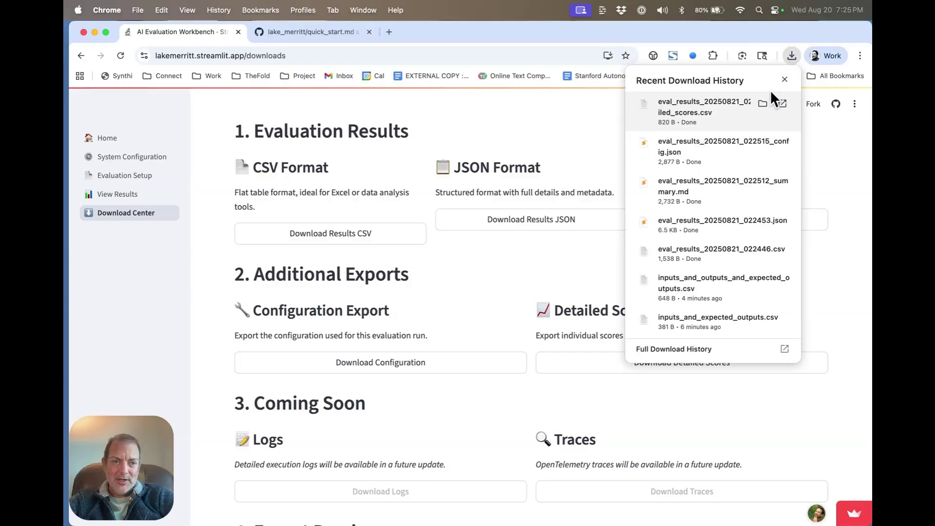
left_click(762, 103)
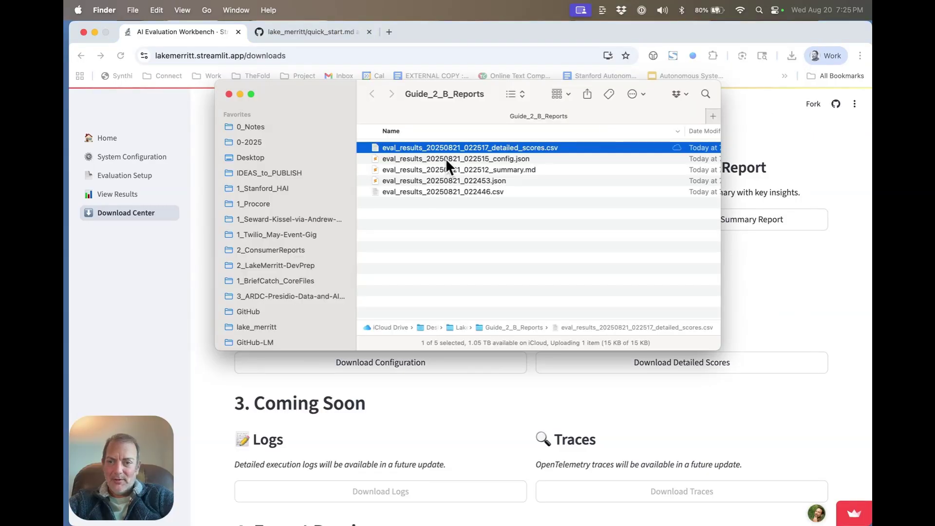
left_click(421, 192, "shift")
double_click(420, 192)
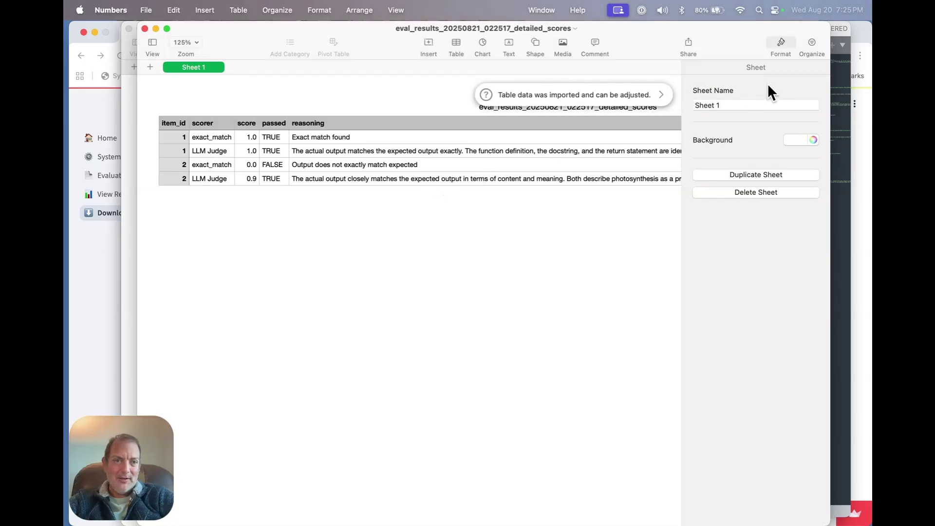
Hide the format sidebar of the detailed scores spreadsheet in Numbers, review its scorer and reasoning columns, and close it
left_click(784, 42)
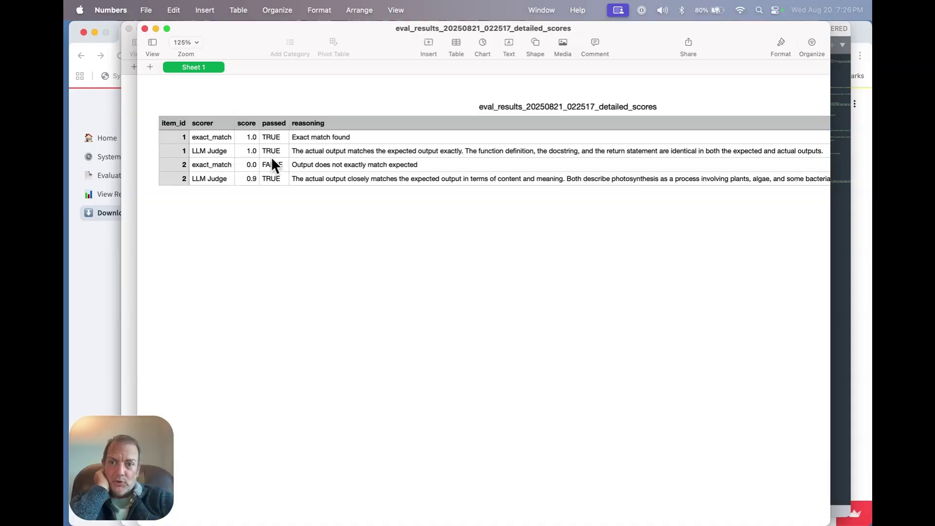
scroll(489, 173, "right", 10)
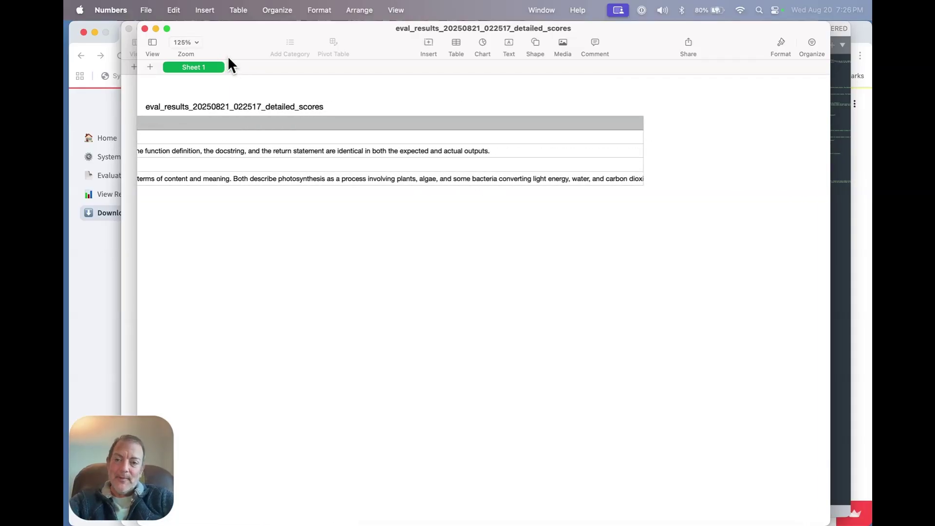
key("super+w")
Review the input, output, LLM Judge and exact_match columns of the eval_results_20250821_022446 spreadsheet, and close it
scroll(444, 192, "right", 10)
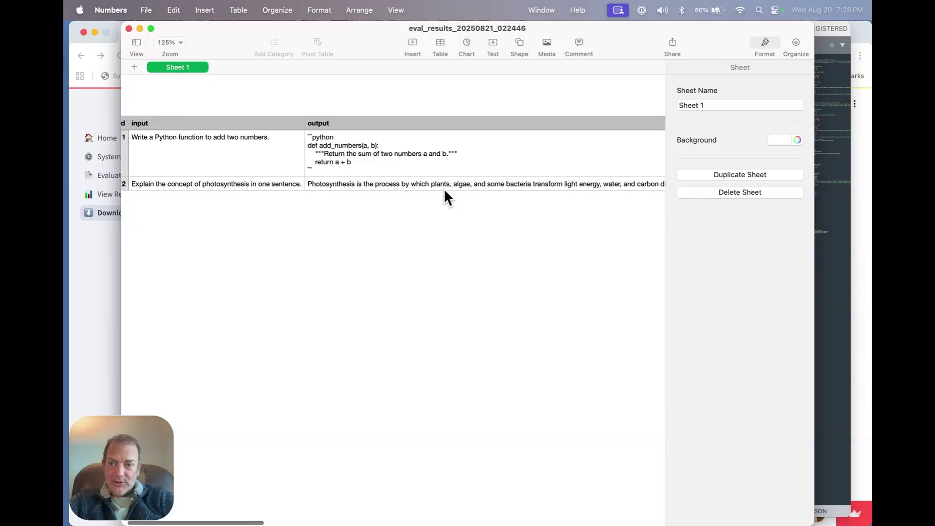
scroll(443, 192, "right", 10)
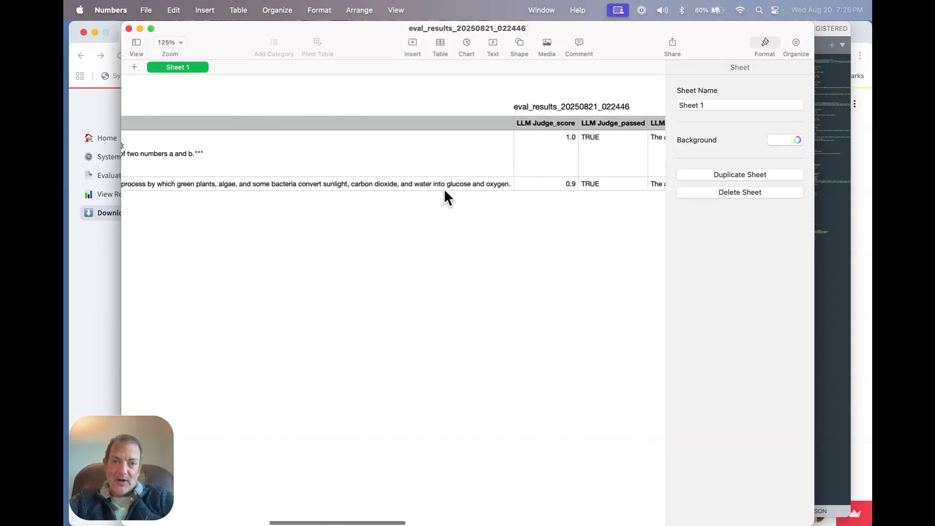
scroll(443, 188, "right", 8)
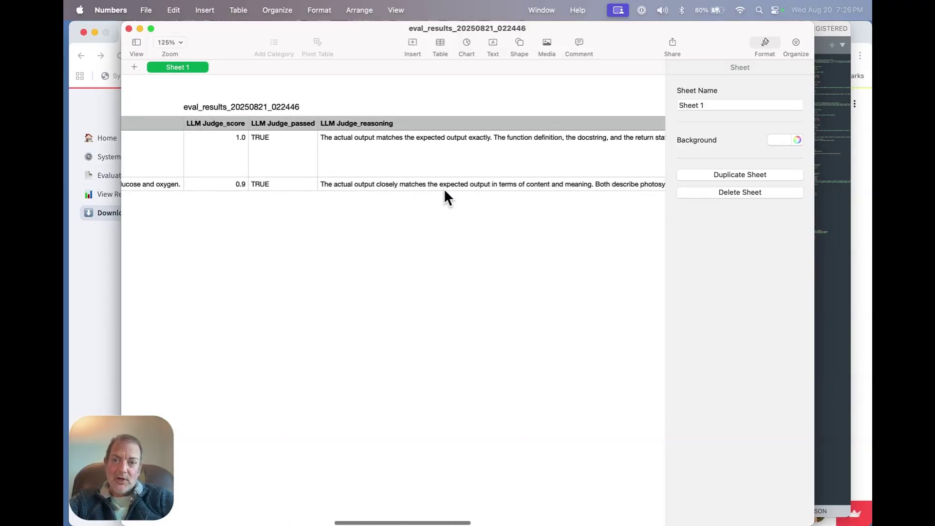
scroll(444, 191, "right", 6)
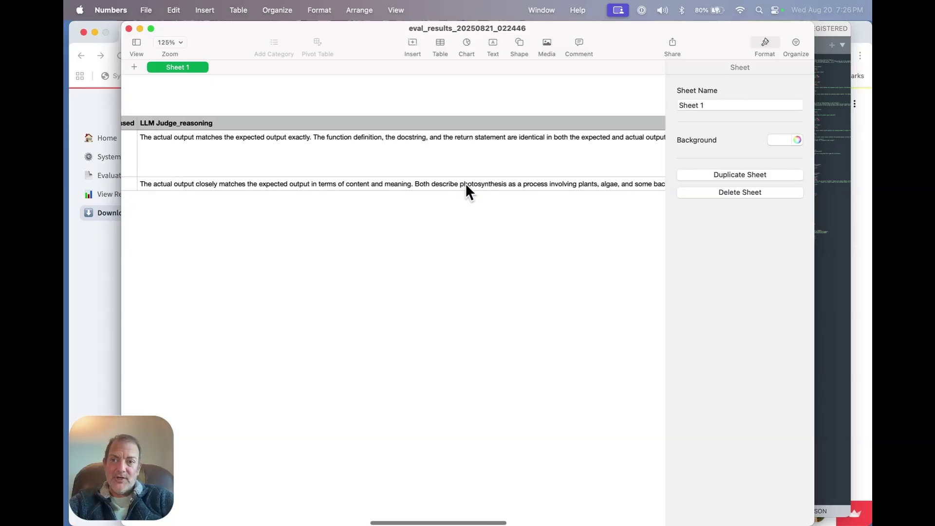
scroll(465, 184, "right", 10)
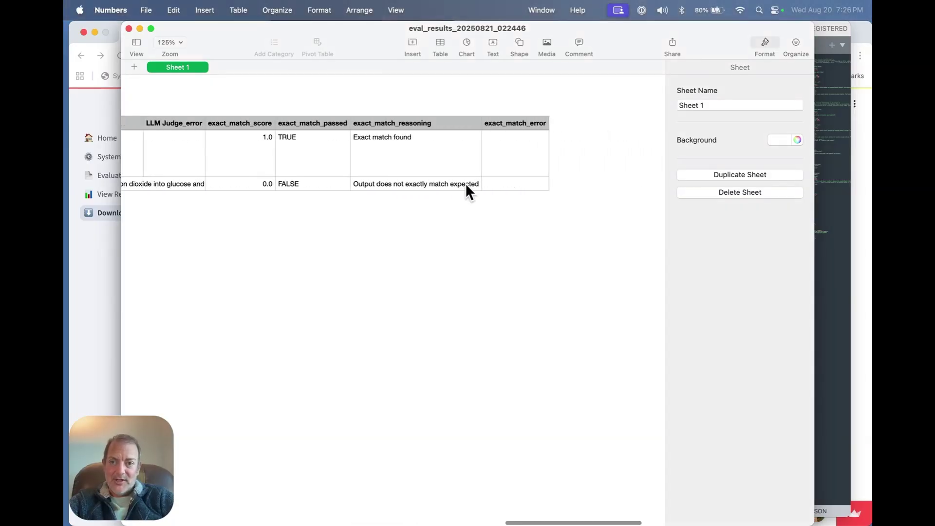
scroll(466, 182, "right", 3)
key("super+w")
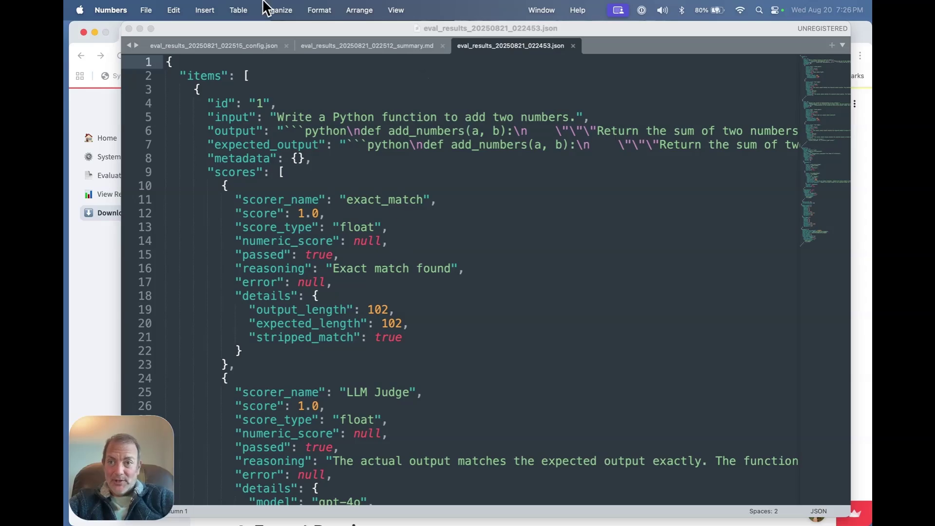
Switch to Sublime Text, turn on word wrap for eval_results_20250821_022453.json, review its items, scores and pipeline configuration, and close the file
left_click(269, 101)
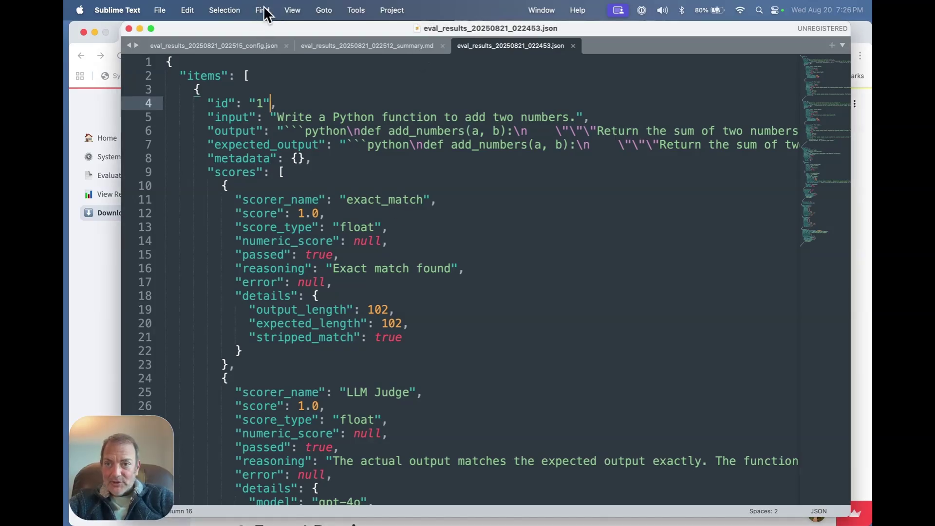
left_click(292, 10)
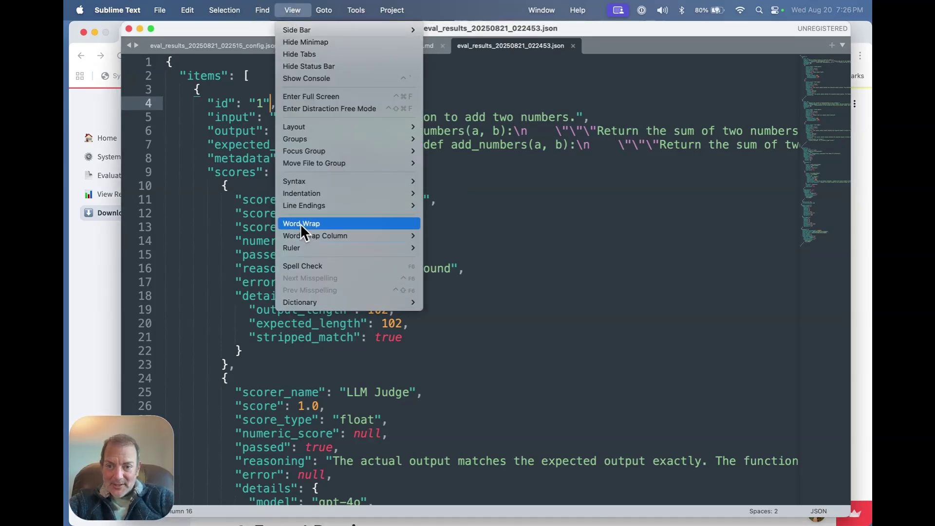
left_click(300, 224)
scroll(454, 350, "down", 10)
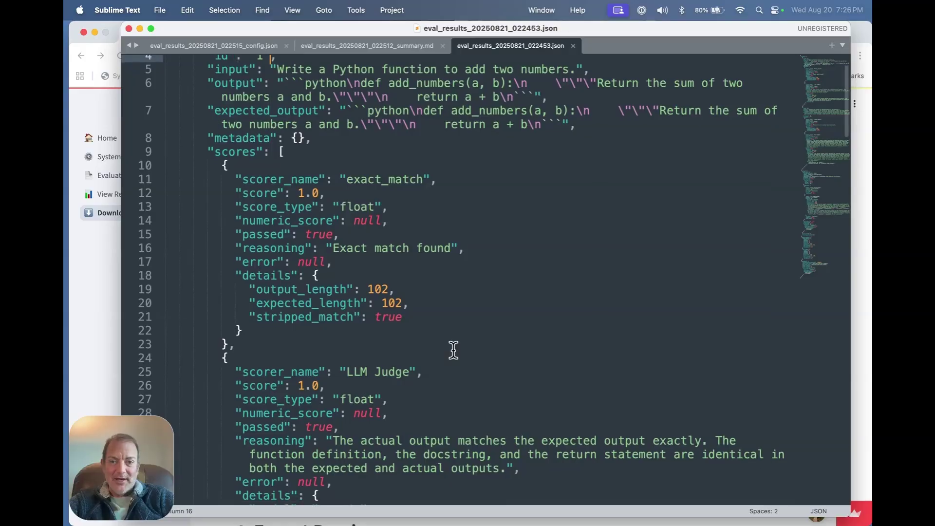
scroll(353, 357, "down", 15)
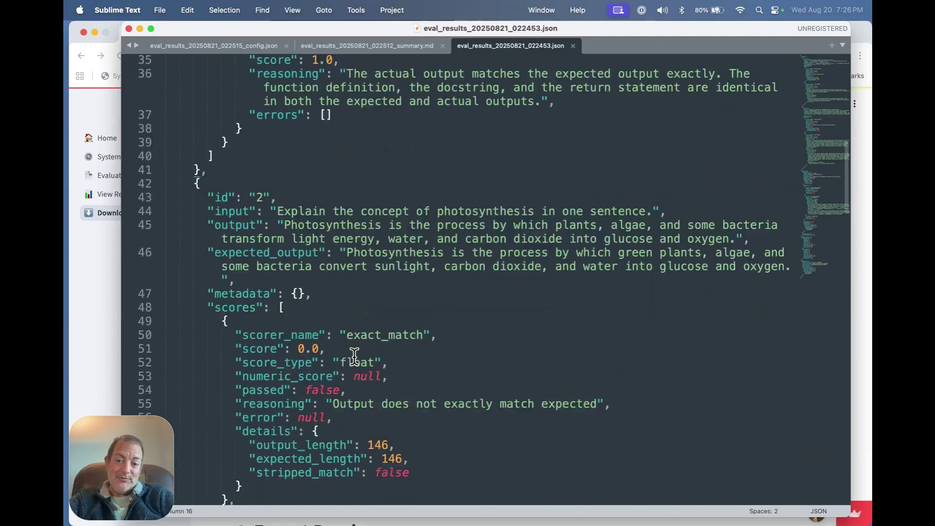
scroll(354, 357, "down", 12)
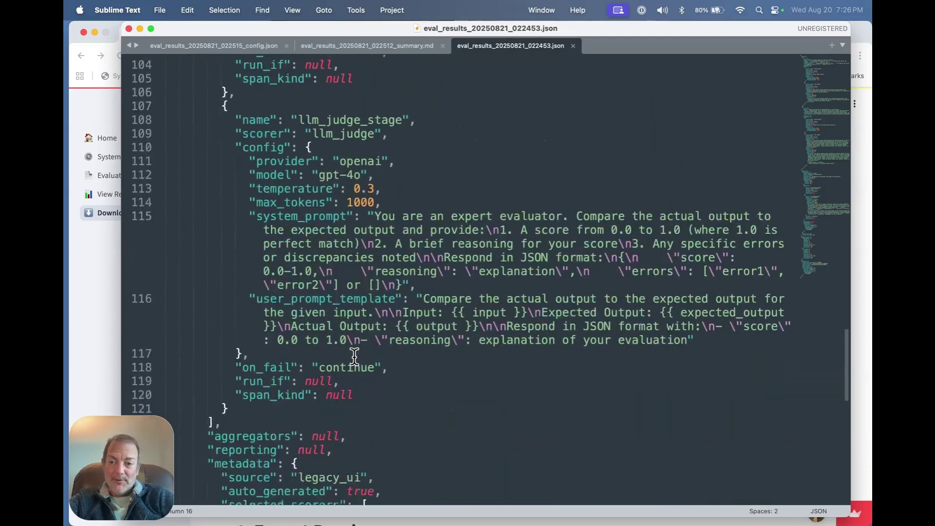
key("super+o")
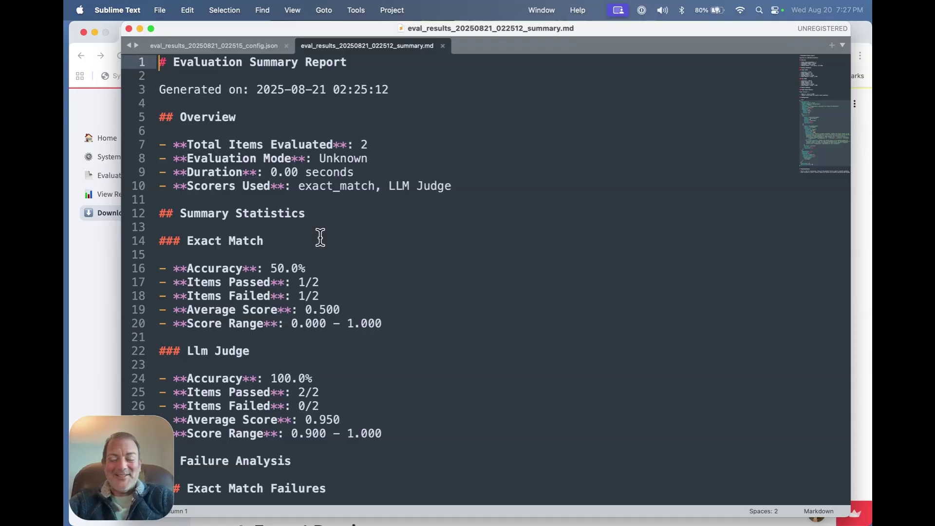
Review the summary statistics, failure analysis and configuration in eval_results_20250821_022512_summary.md, return to its beginning, and close it
scroll(332, 316, "down", 2)
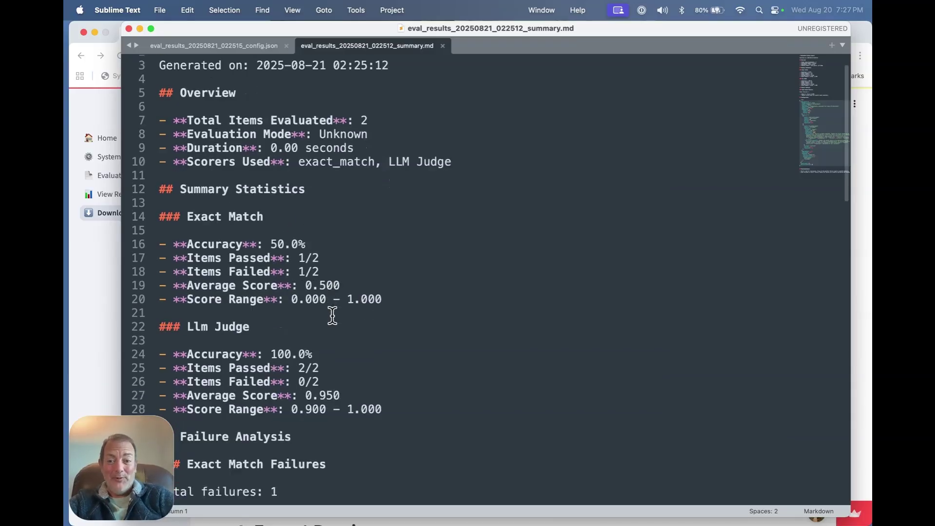
scroll(332, 315, "down", 10)
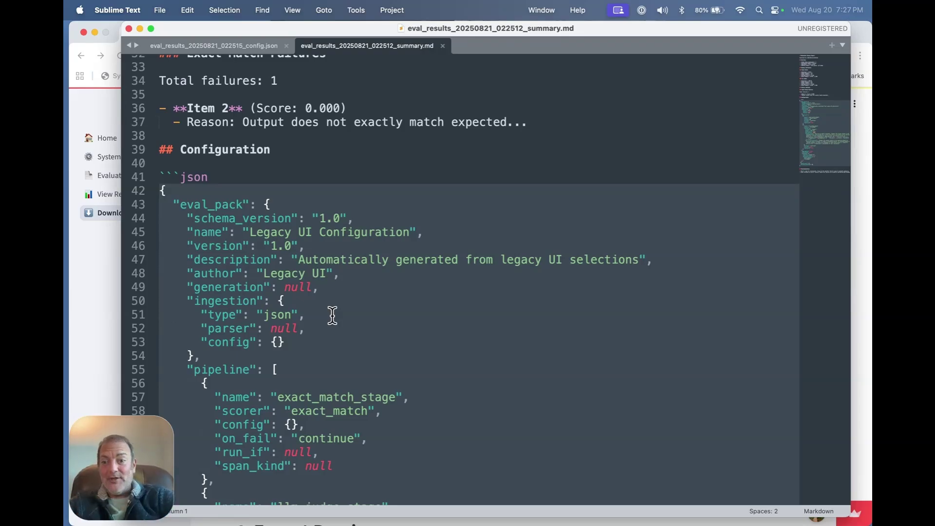
scroll(332, 316, "down", 2)
key("super+Up")
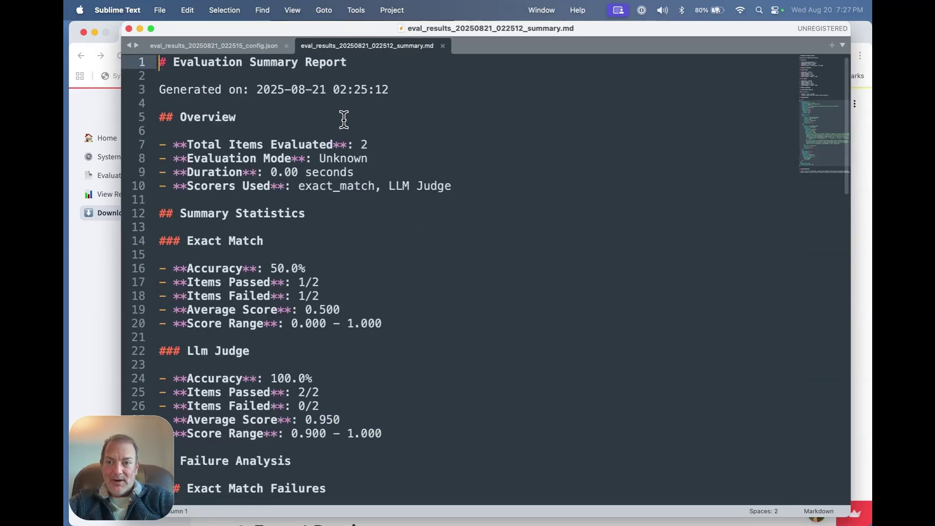
key("super+w")
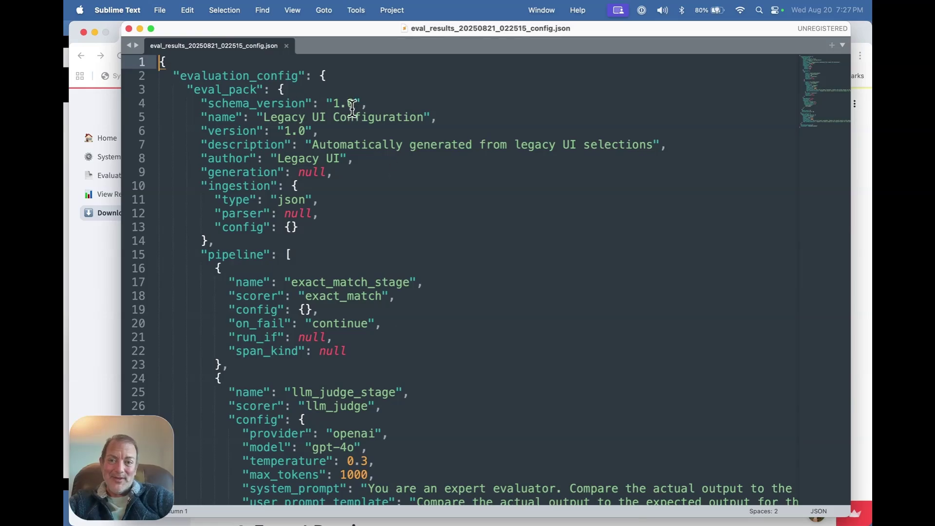
Review the pipeline, selected scorers and model settings in eval_results_20250821_022515_config.json, and close the file
scroll(411, 341, "down", 10)
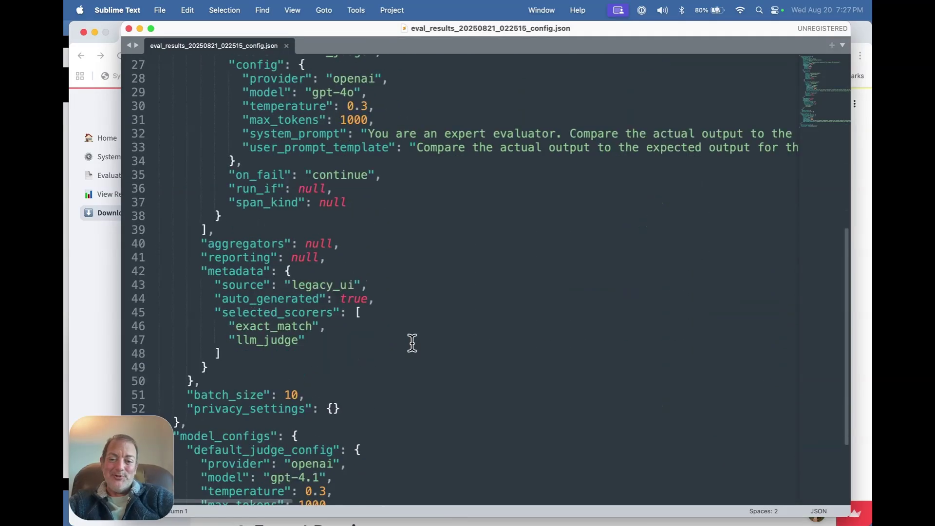
scroll(411, 342, "up", 12)
key("super+w")
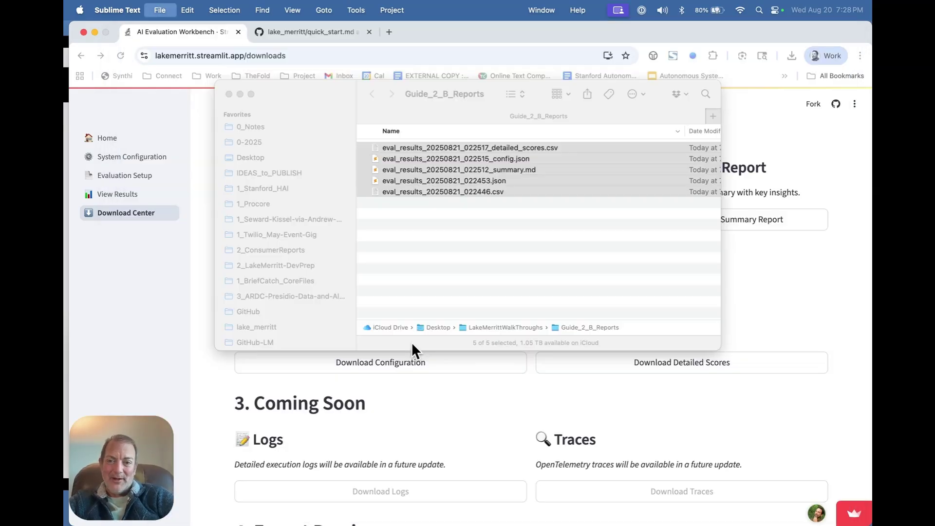
Switch to Chrome and examine quick_start.md on GitHub, from the Part B "Hold My Beer" workflow through Guide 3 on eval packs
left_click(447, 407)
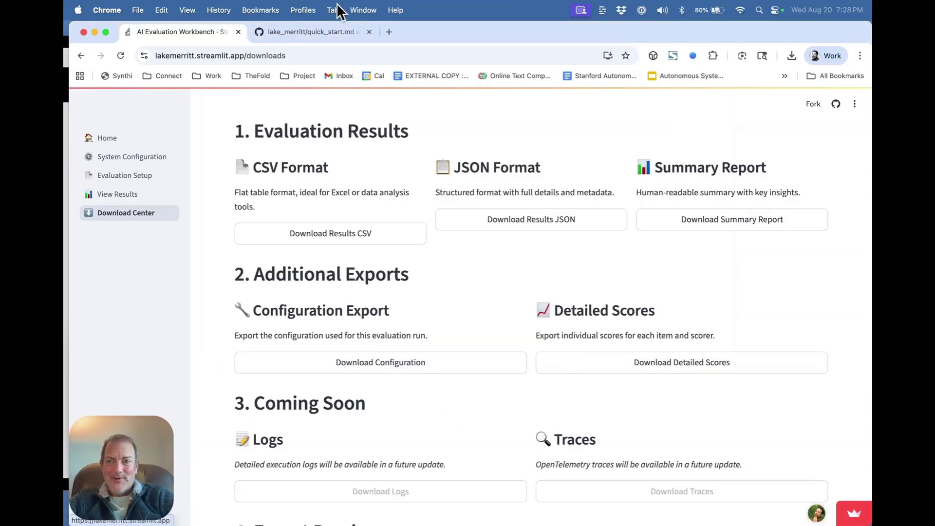
left_click(321, 32)
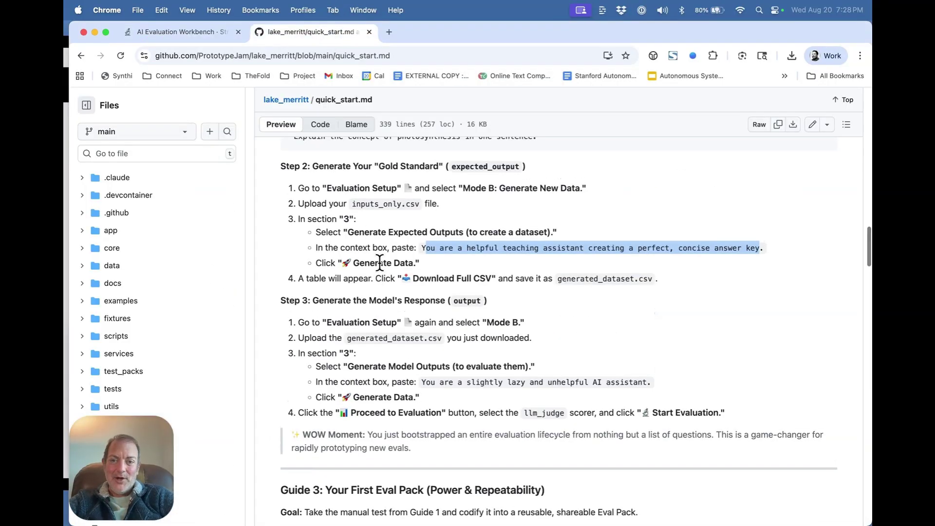
scroll(379, 262, "up", 5)
scroll(379, 262, "up", 10)
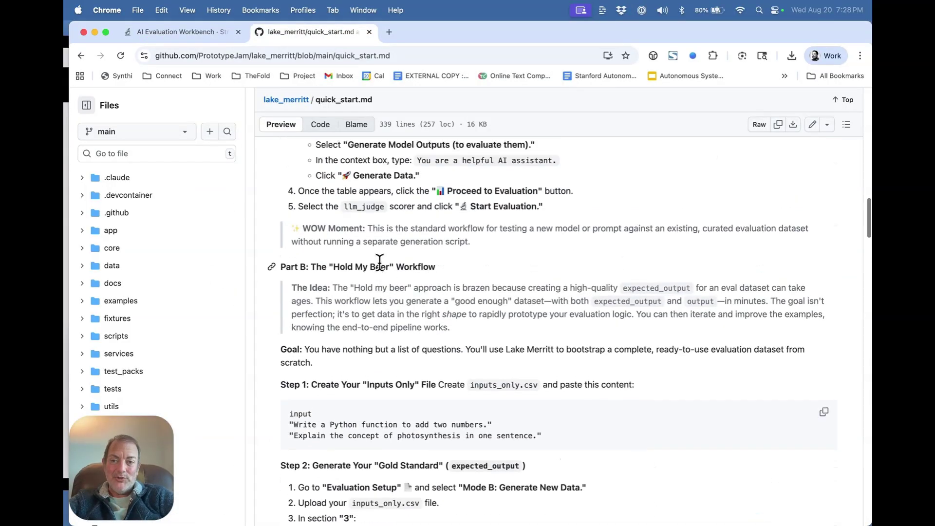
scroll(380, 263, "down", 6)
scroll(379, 262, "down", 15)
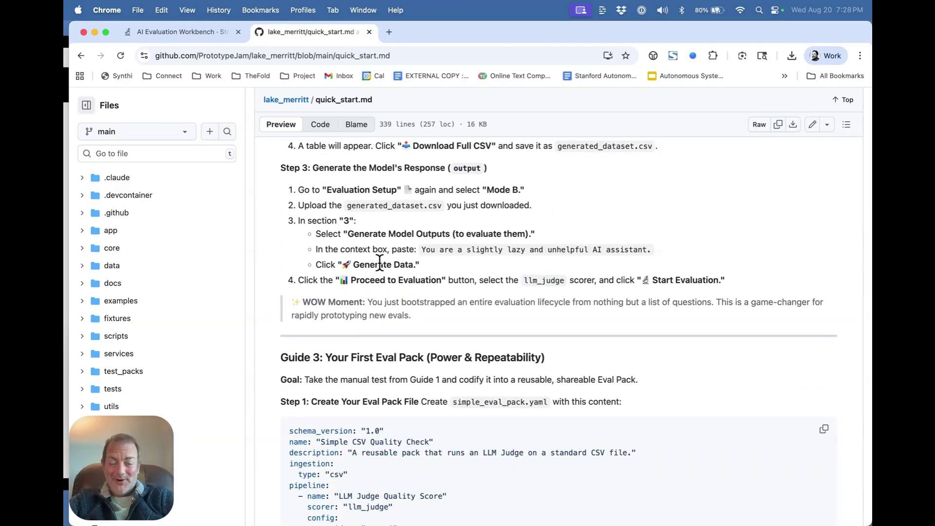
scroll(379, 263, "down", 10)
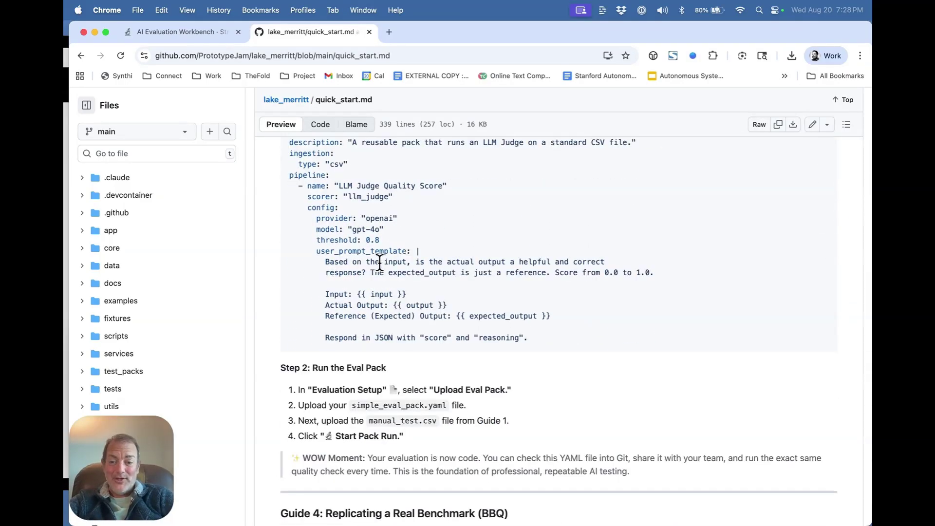
scroll(380, 263, "up", 12)
scroll(379, 261, "down", 5)
scroll(380, 262, "down", 2)
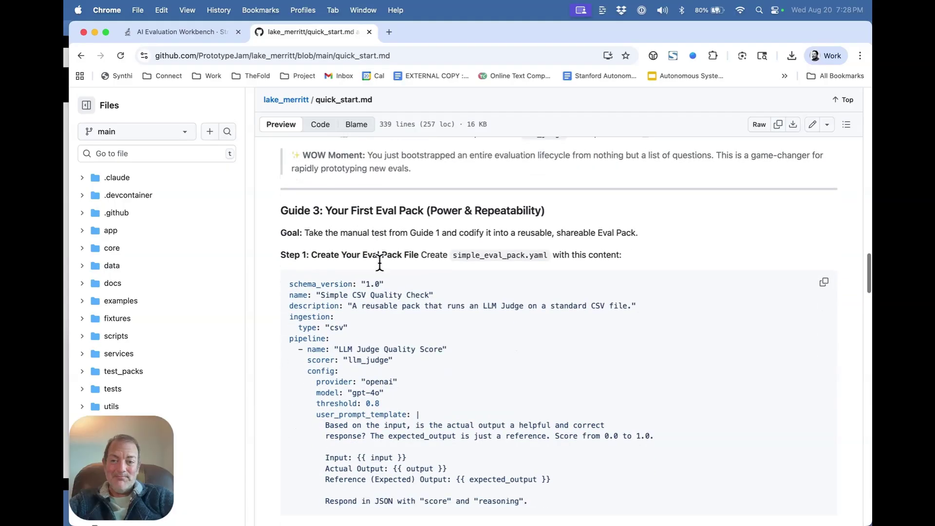